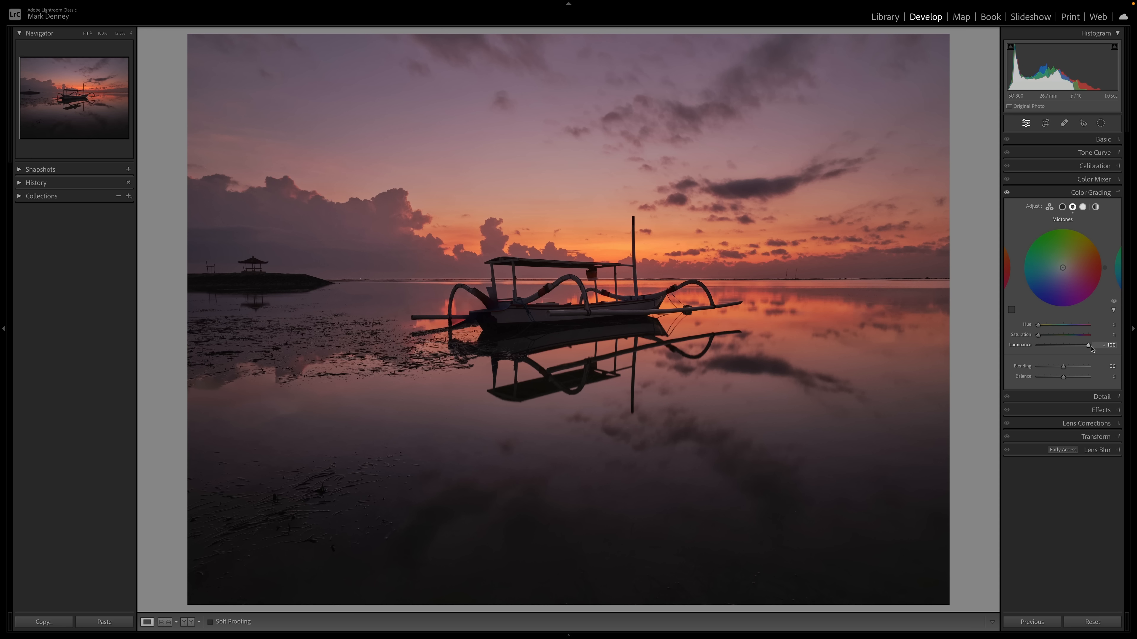
- Reduce the midtone luminance in Color Grading and restore it to compare, then collapse the Color Grading panel
{"action": "left_click_drag", "start_coordinate": [1093, 349], "coordinate": [1070, 347]}
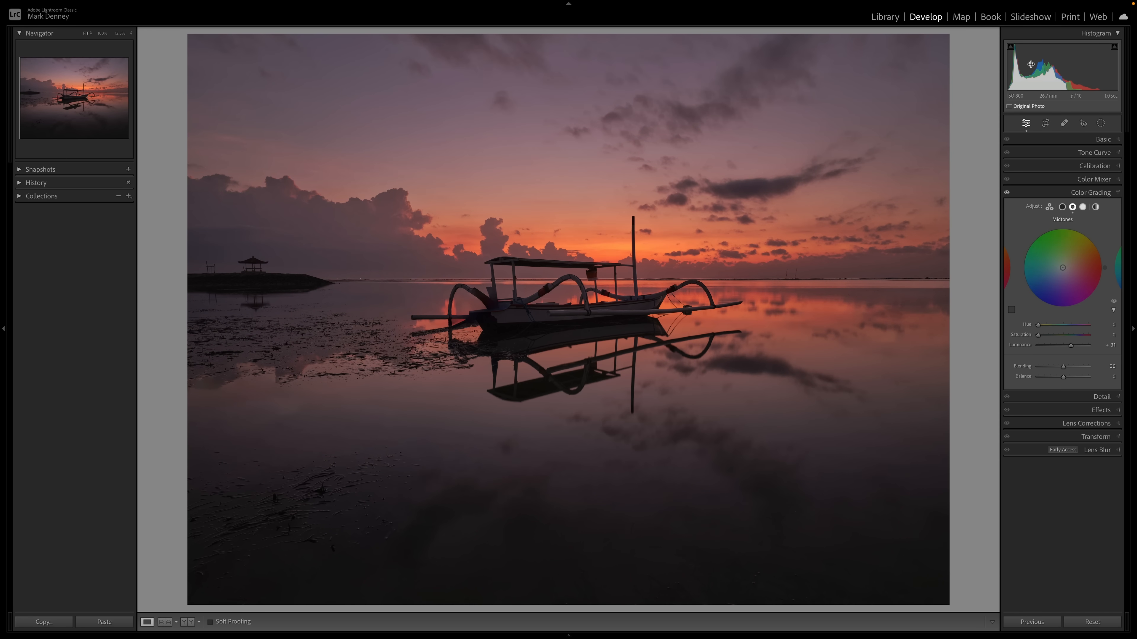
{"action": "left_click_drag", "start_coordinate": [1070, 346], "coordinate": [1091, 348]}
{"action": "left_click", "coordinate": [1111, 193]}
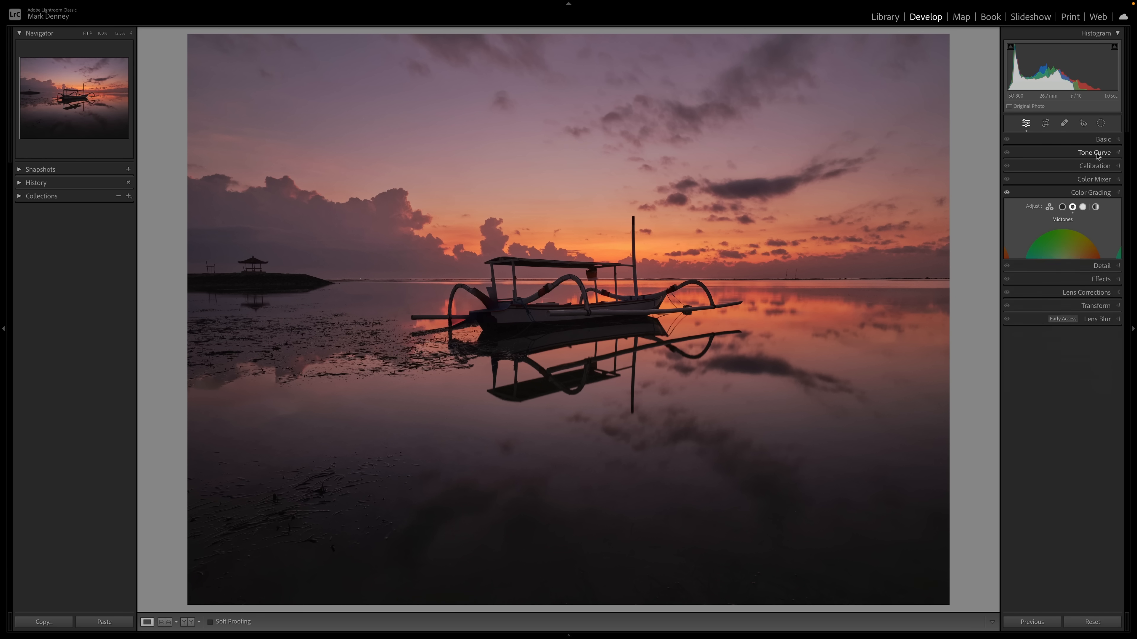
- In the Basic panel, raise Shadows to +63 and Blacks to +67, and toggle the before/after view to compare
{"action": "left_click", "coordinate": [1102, 139]}
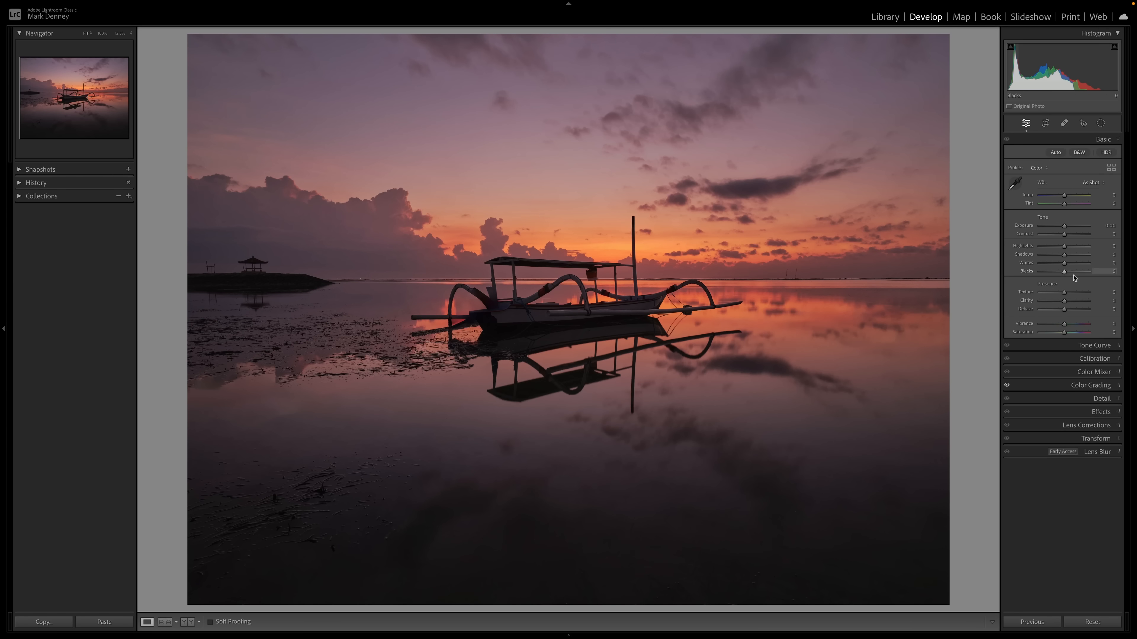
{"action": "mouse_move", "coordinate": [1065, 274]}
{"action": "left_mouse_down"}
{"action": "mouse_move", "coordinate": [1080, 273]}
{"action": "mouse_move", "coordinate": [1077, 257]}
{"action": "left_mouse_up"}
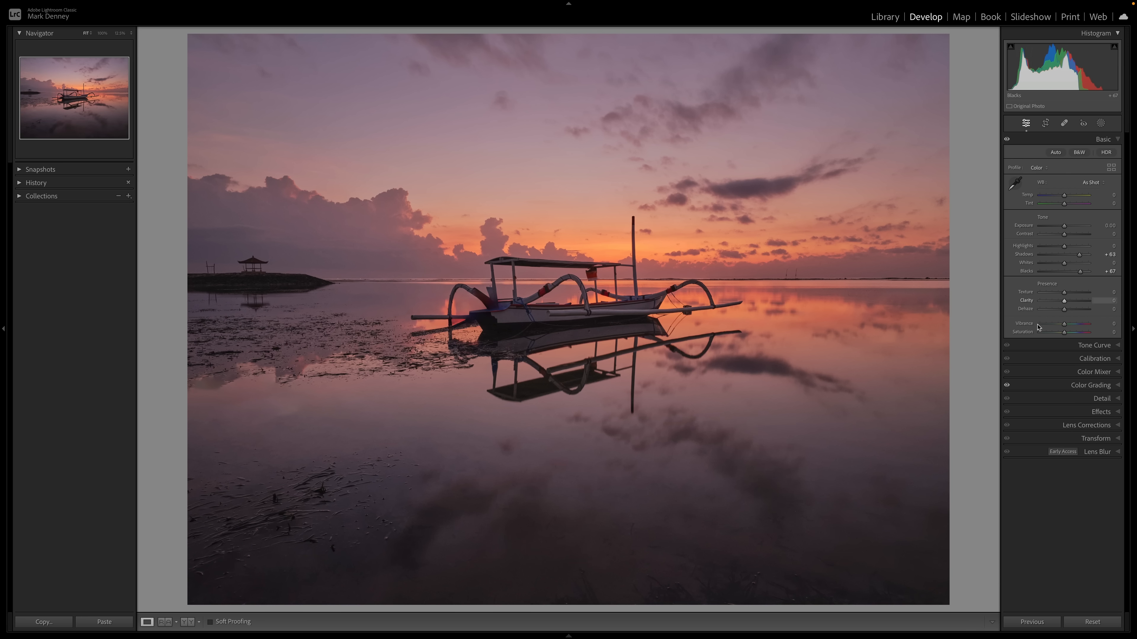
{"action": "key", "text": "backslash"}
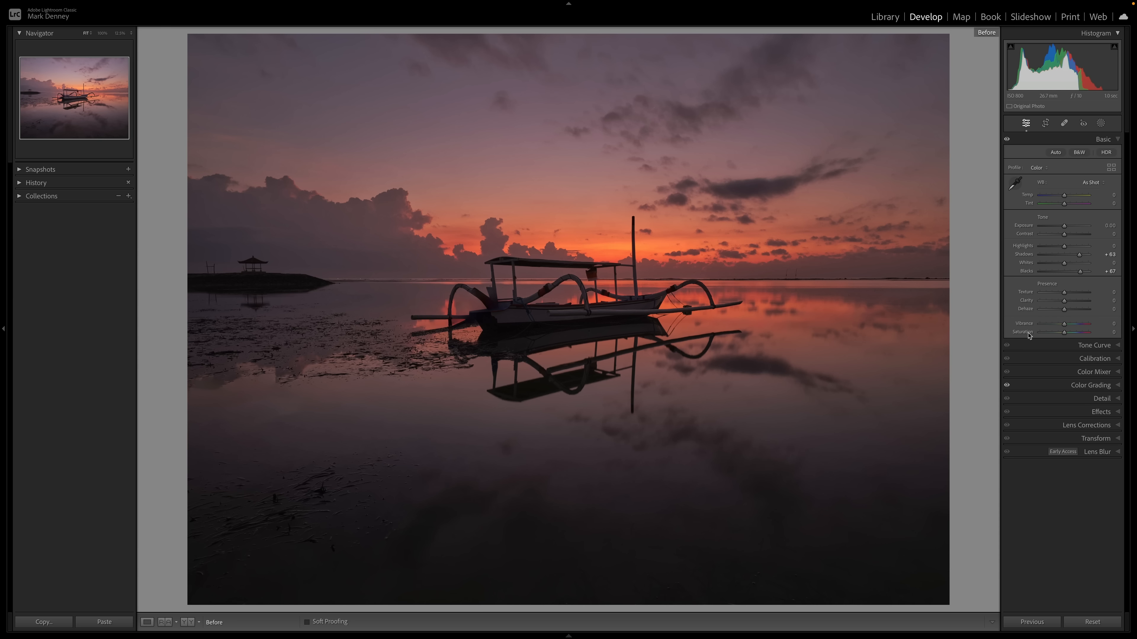
{"action": "key", "text": "backslash"}
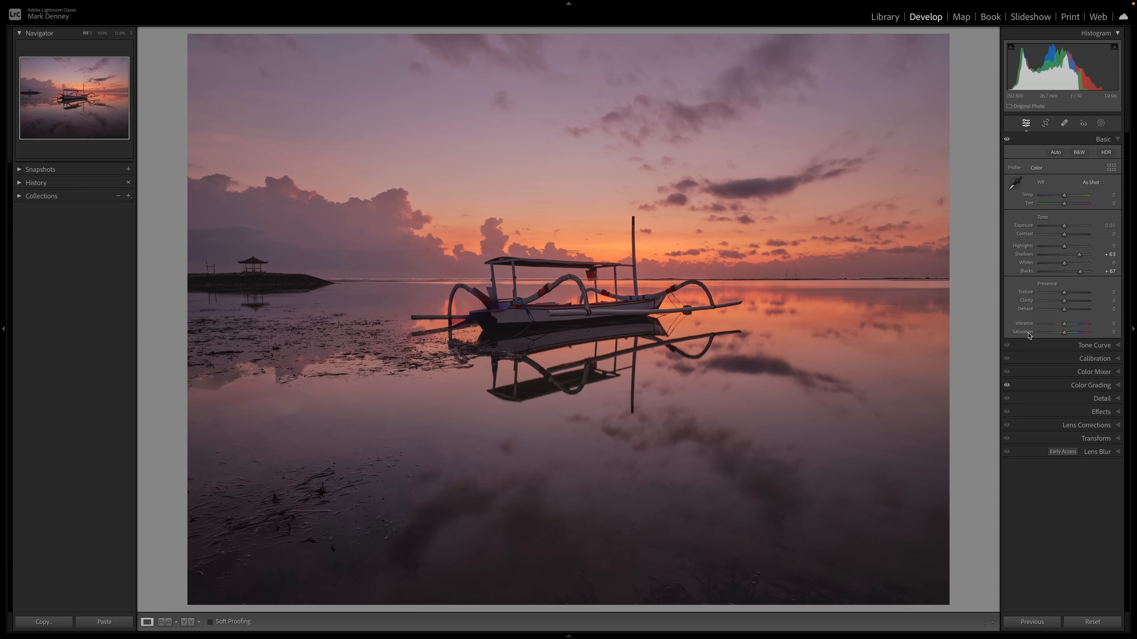
{"action": "key", "text": "backslash"}
{"action": "key", "text": "backslash"}
- Set Highlights to -14 and Whites to +56
{"action": "left_click_drag", "start_coordinate": [1068, 265], "coordinate": [1075, 265]}
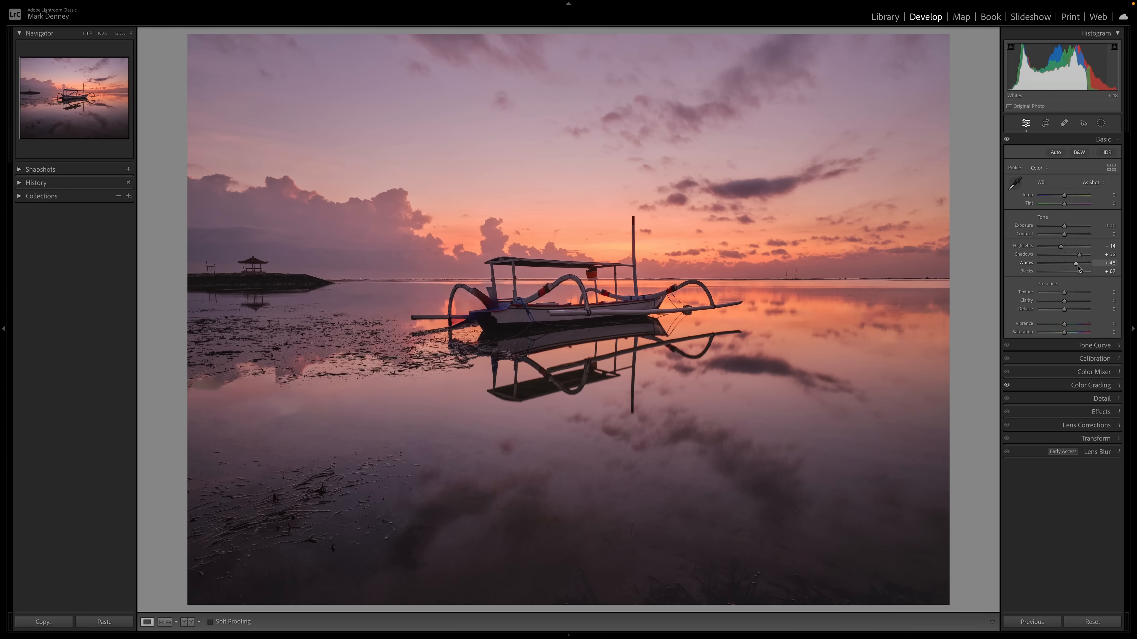
{"action": "left_click_drag", "start_coordinate": [1076, 264], "coordinate": [1079, 265]}
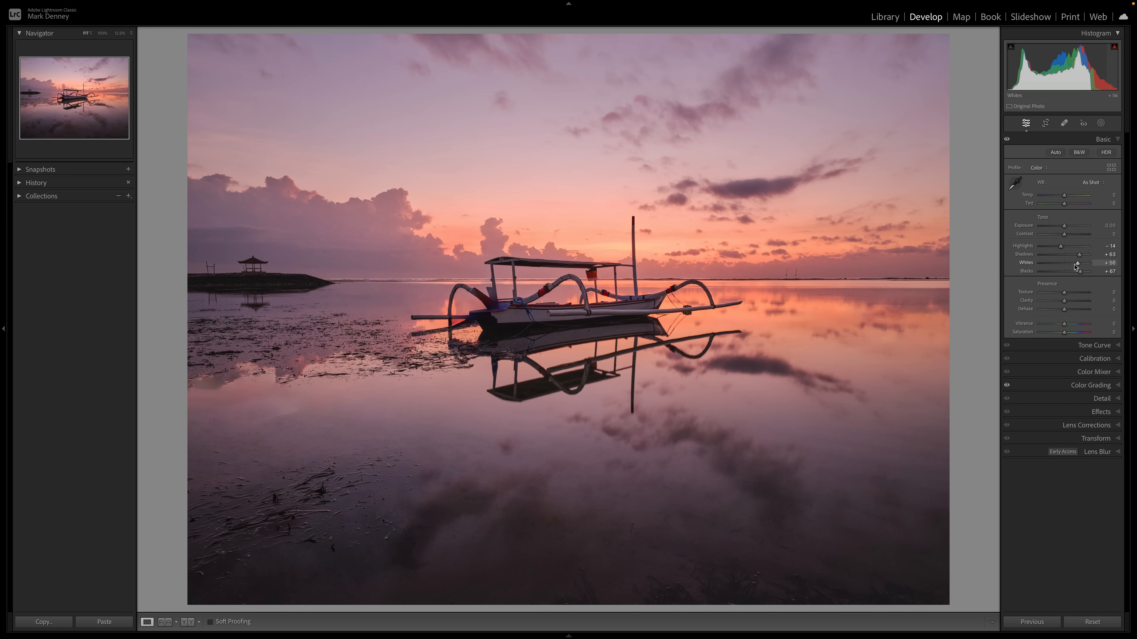
- Add a linear gradient mask over the sky down to the horizon and set its Exposure to -0.74 and Highlights to -23
{"action": "left_click", "coordinate": [1101, 123]}
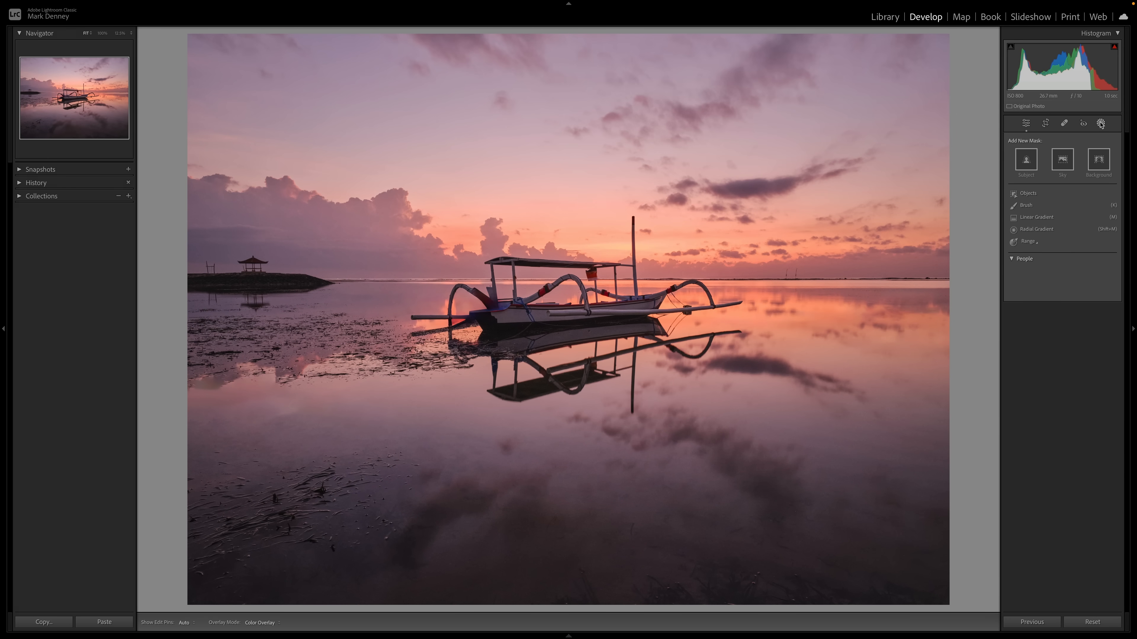
{"action": "left_click", "coordinate": [1037, 217]}
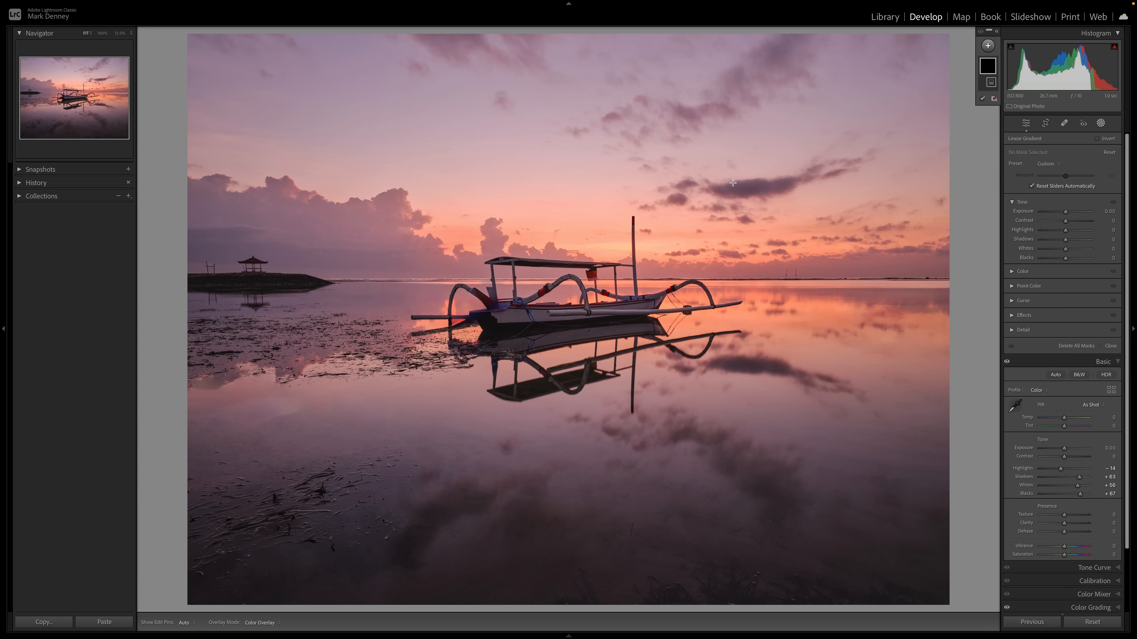
{"action": "left_click_drag", "start_coordinate": [545, 194], "coordinate": [541, 293]}
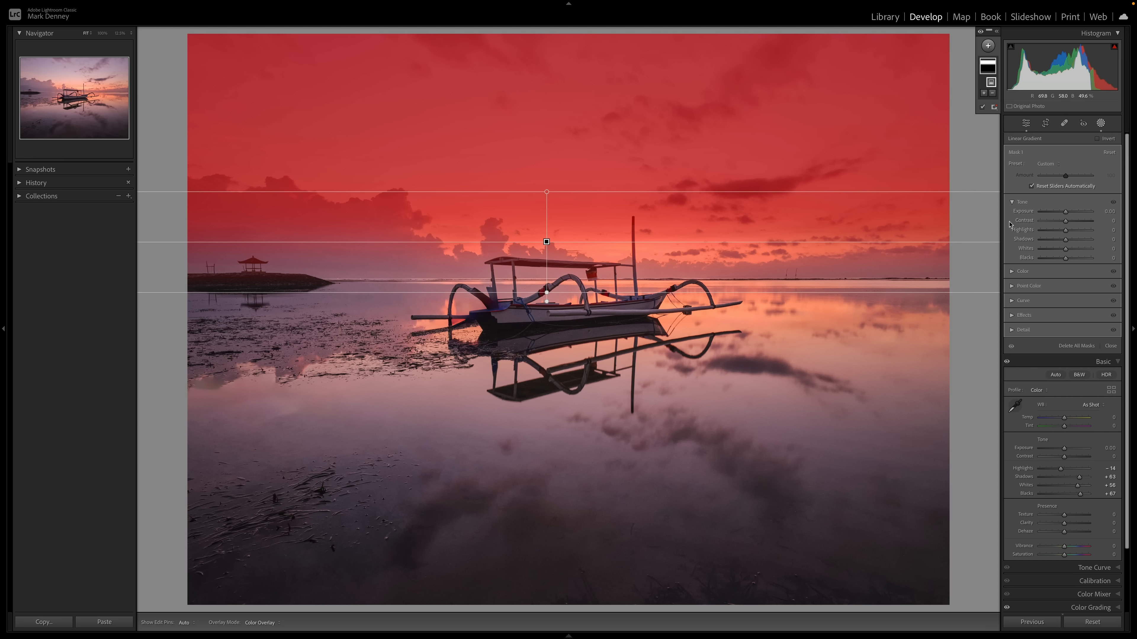
{"action": "left_click_drag", "start_coordinate": [1066, 214], "coordinate": [1062, 233]}
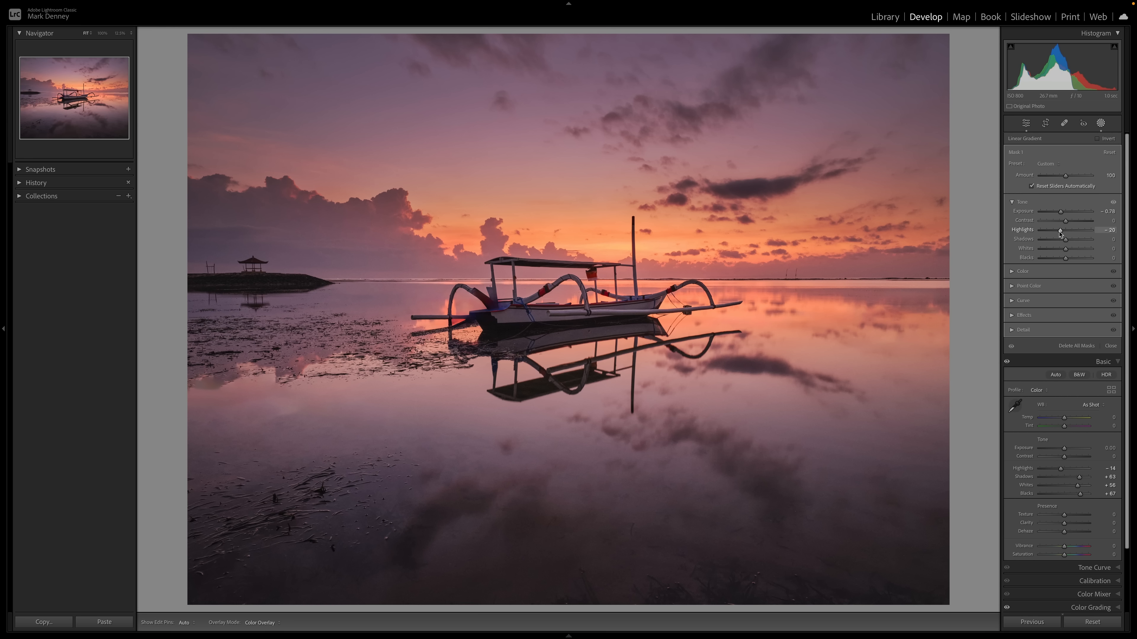
{"action": "left_click_drag", "start_coordinate": [1060, 234], "coordinate": [1069, 225]}
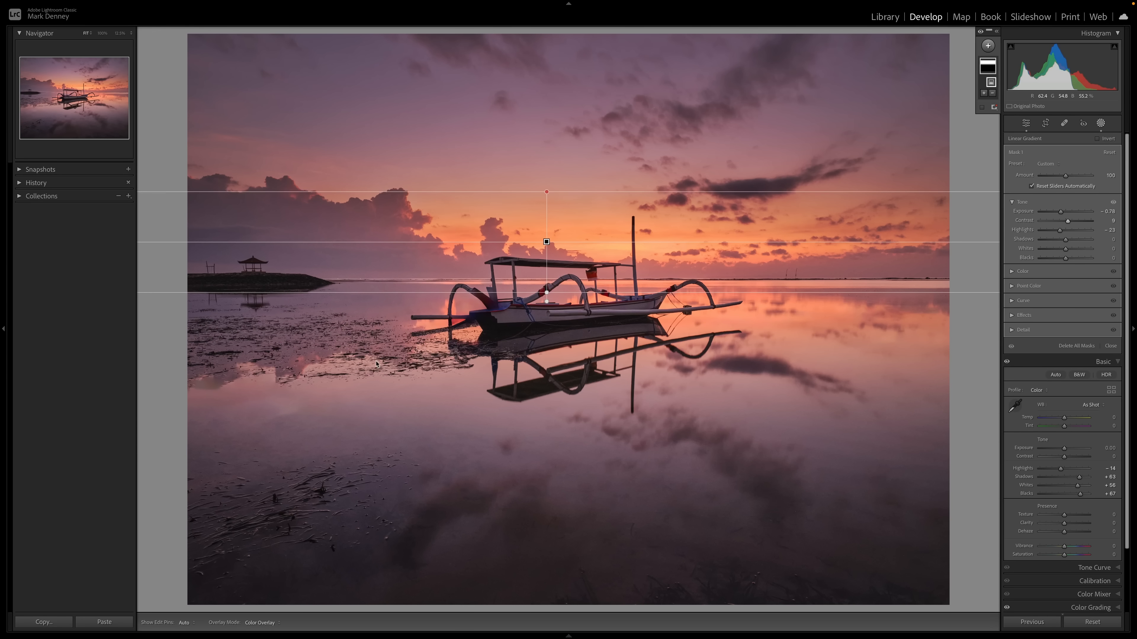
- In the gradient's Point Color, sample the orange sky and set Hue Shift and Sat Shift to -22
{"action": "left_click", "coordinate": [1013, 287]}
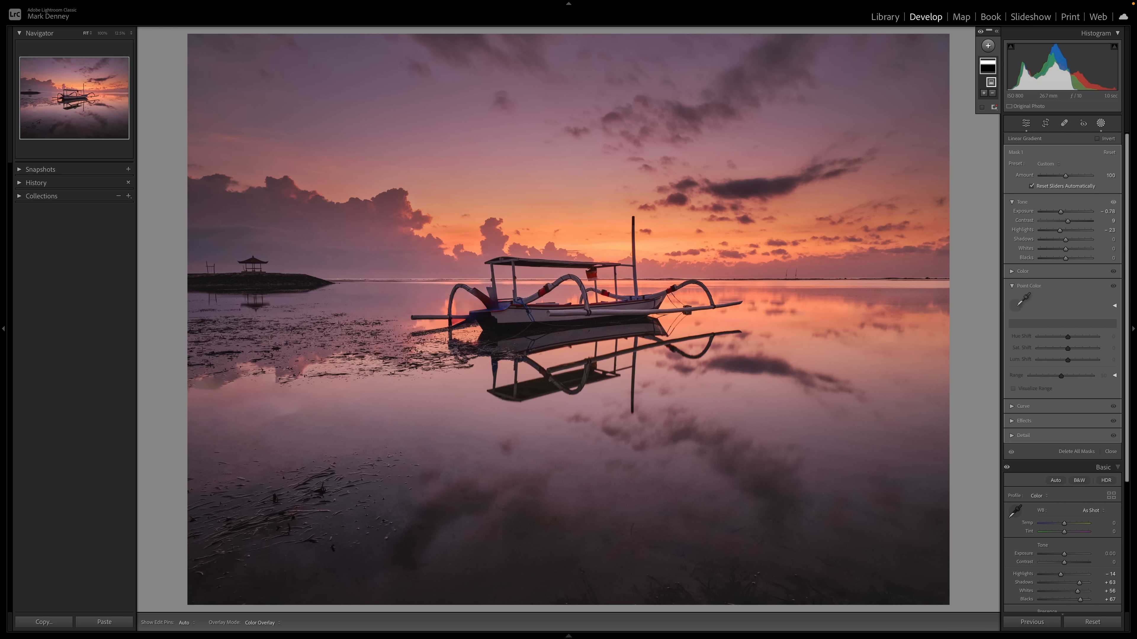
{"action": "left_click", "coordinate": [1022, 304]}
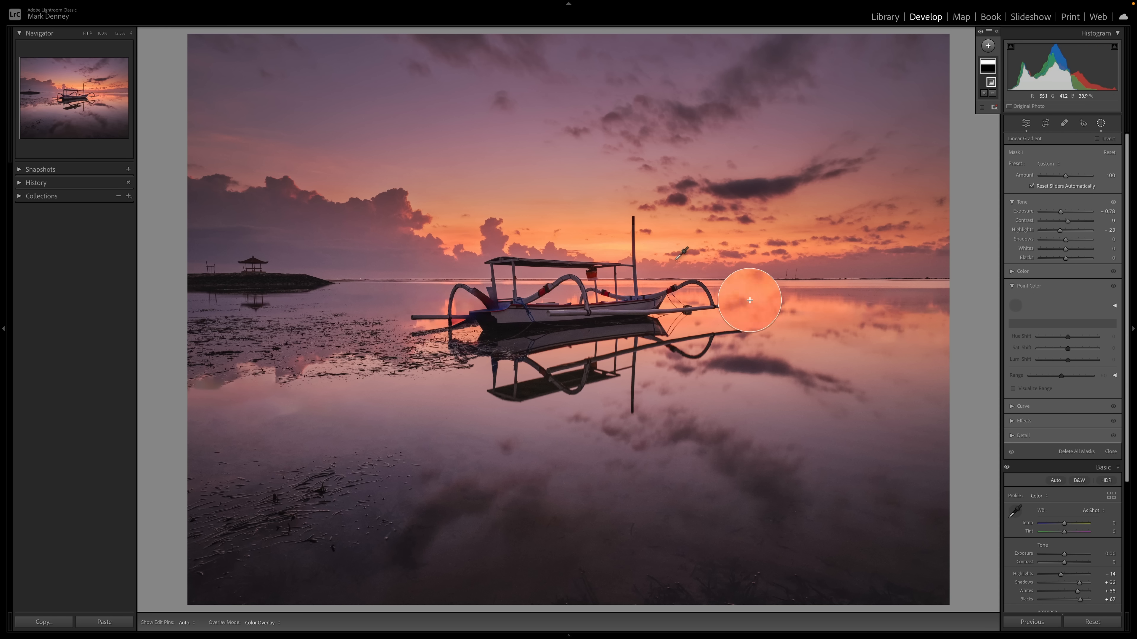
{"action": "left_click", "coordinate": [593, 237]}
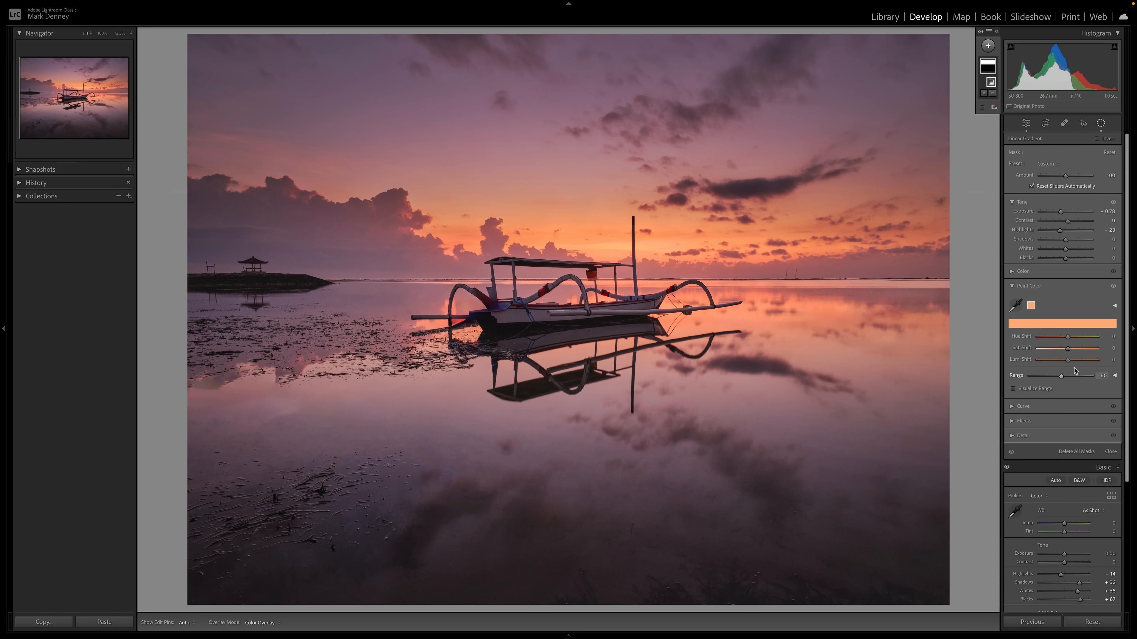
{"action": "left_click_drag", "start_coordinate": [1067, 340], "coordinate": [1067, 340]}
{"action": "left_click_drag", "start_coordinate": [1068, 349], "coordinate": [1061, 351]}
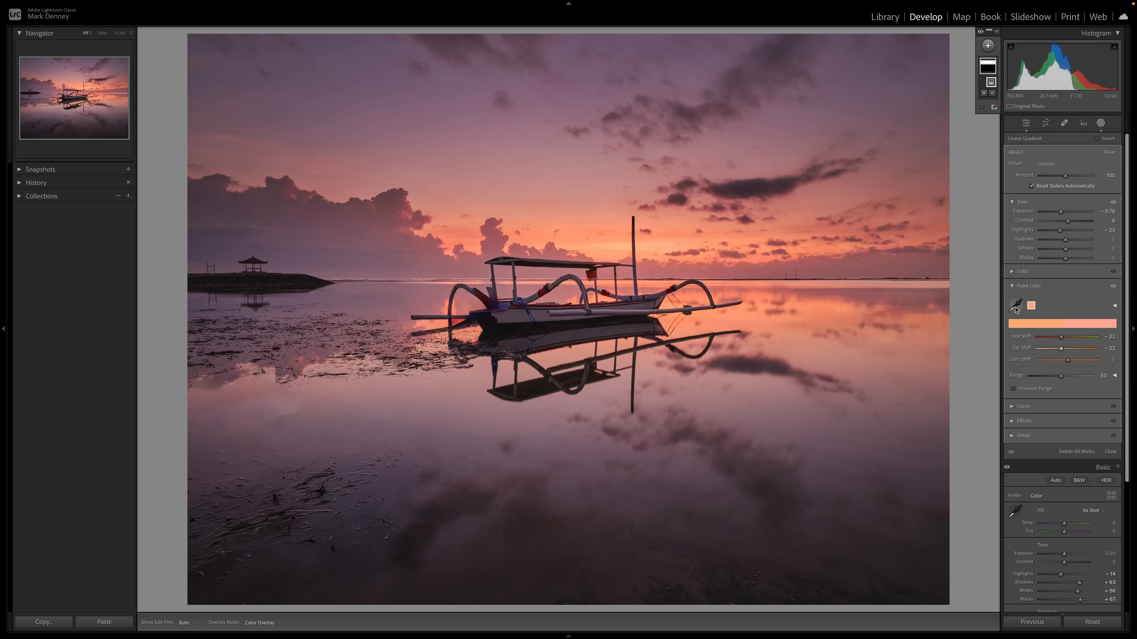
- Sample a second orange point near the boat and set its Hue Shift to -21 and Sat Shift to -25
{"action": "left_click", "coordinate": [1024, 300]}
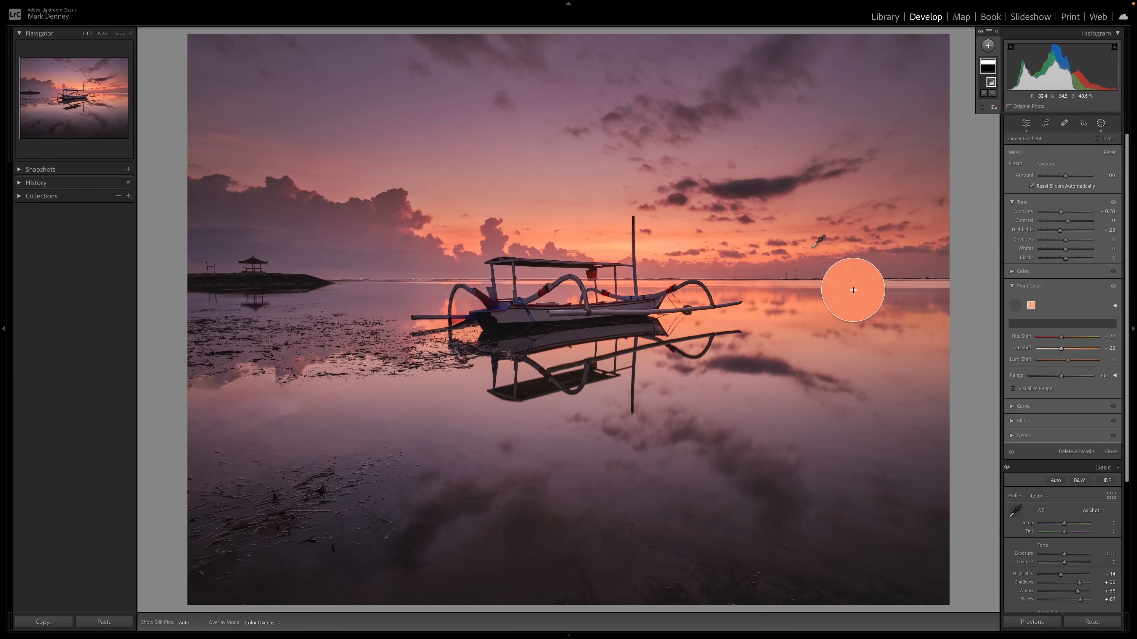
{"action": "left_click", "coordinate": [651, 302]}
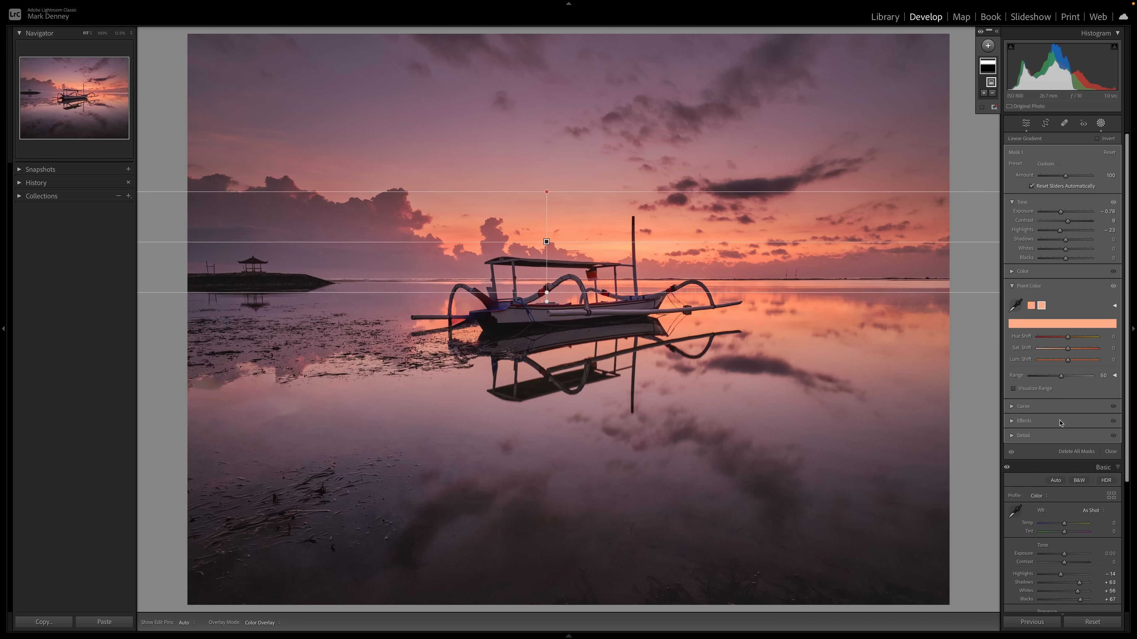
{"action": "left_click", "coordinate": [1059, 338]}
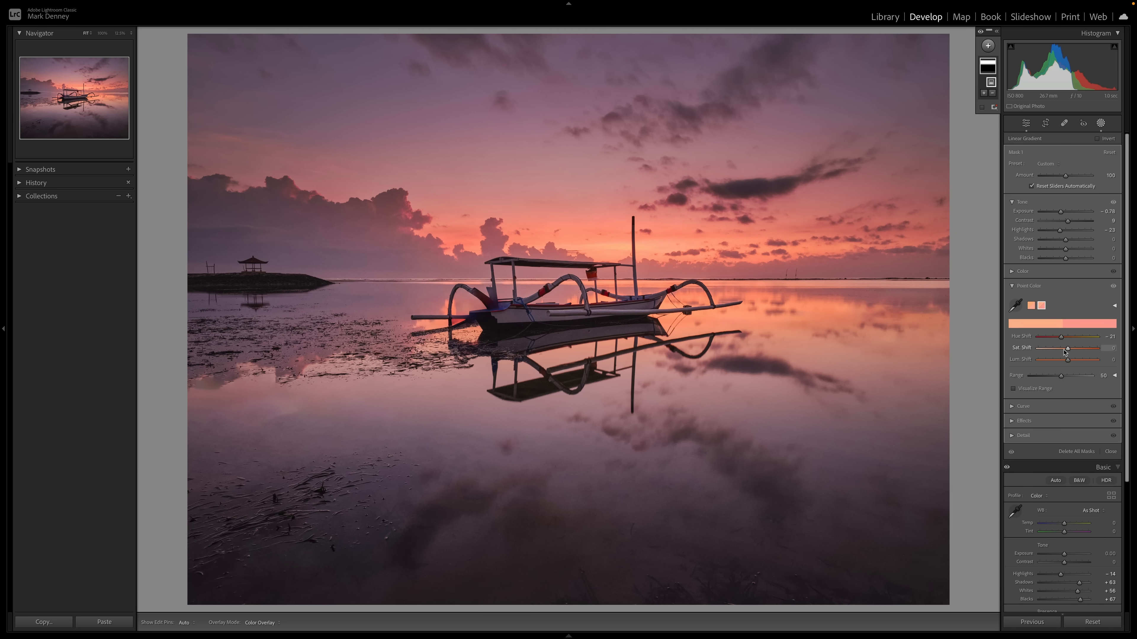
{"action": "left_click", "coordinate": [1064, 350]}
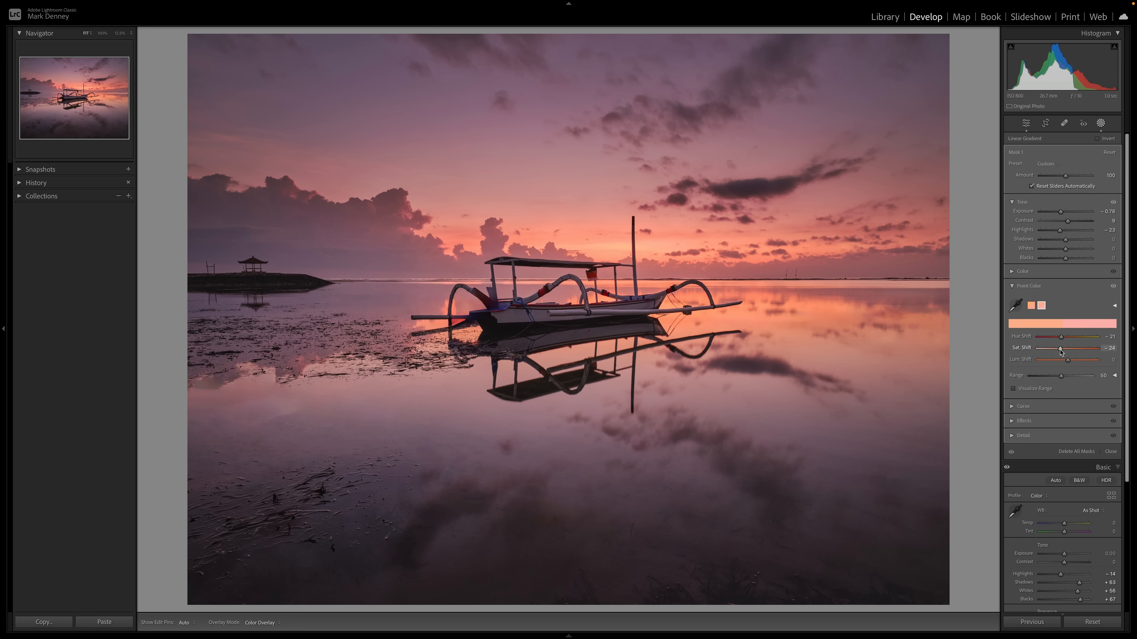
{"action": "left_click_drag", "start_coordinate": [1060, 352], "coordinate": [1059, 350]}
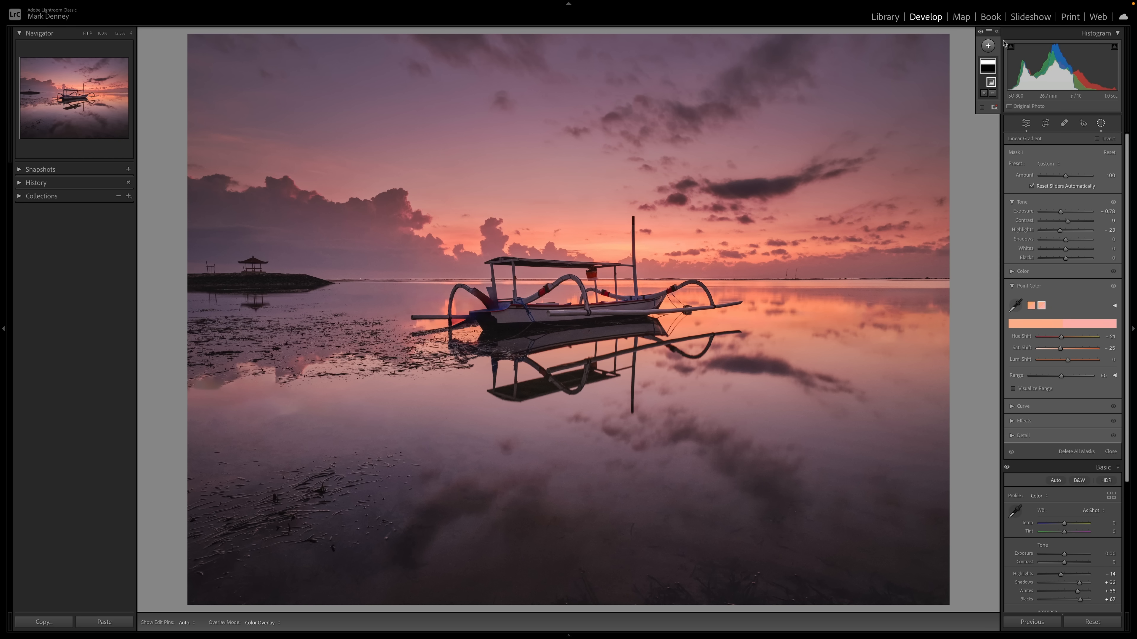
- Toggle the mask's effect on and off to compare, then close masking
{"action": "left_click", "coordinate": [980, 33]}
{"action": "left_click", "coordinate": [981, 32]}
{"action": "left_click", "coordinate": [980, 32]}
{"action": "left_click", "coordinate": [980, 32]}
{"action": "left_click", "coordinate": [980, 32]}
{"action": "left_click", "coordinate": [980, 33]}
{"action": "left_click", "coordinate": [1110, 452]}
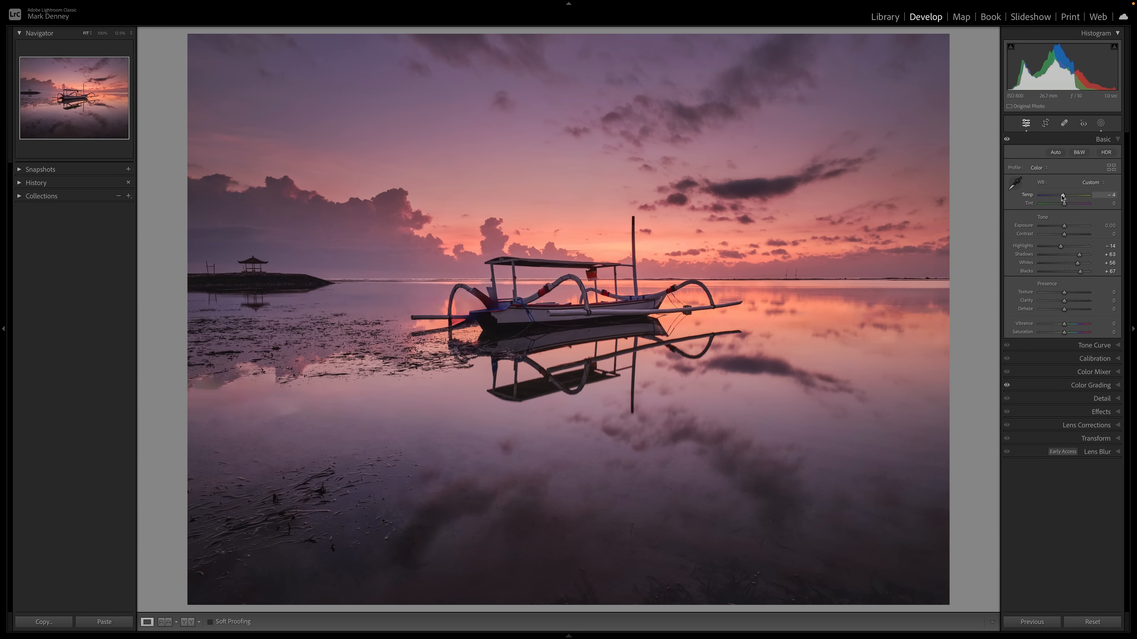
- Set Temp to -6 and Tint to +2, and raise Texture to +14, Clarity to +21 and Dehaze to +16
{"action": "left_click_drag", "start_coordinate": [1061, 196], "coordinate": [1061, 196]}
{"action": "left_click_drag", "start_coordinate": [1059, 304], "coordinate": [1058, 304]}
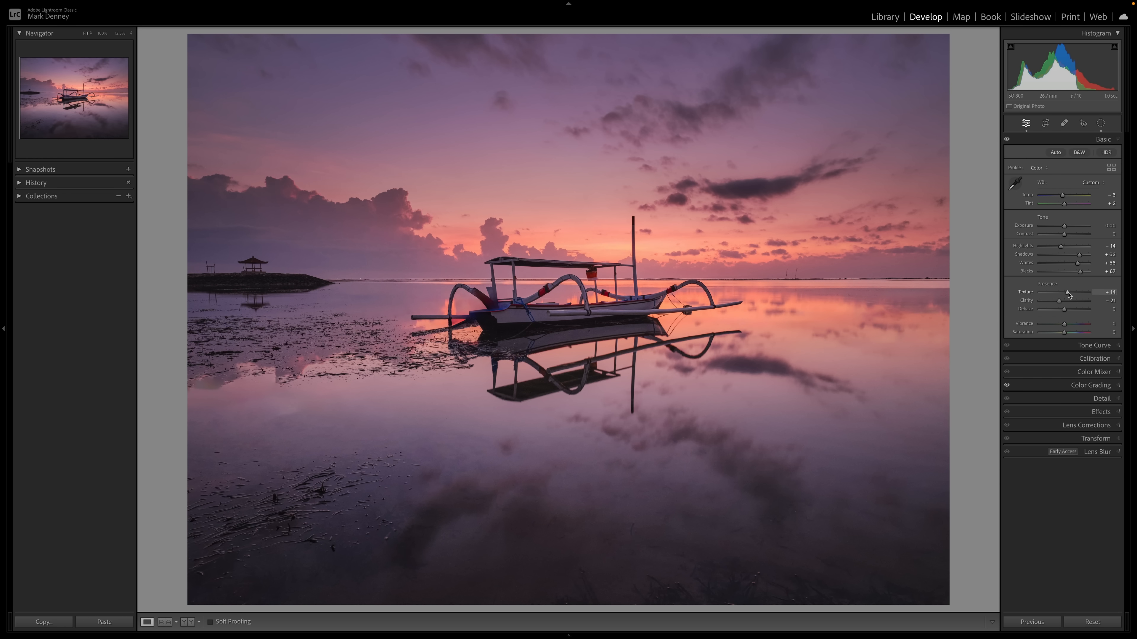
{"action": "left_click_drag", "start_coordinate": [1064, 309], "coordinate": [1060, 312]}
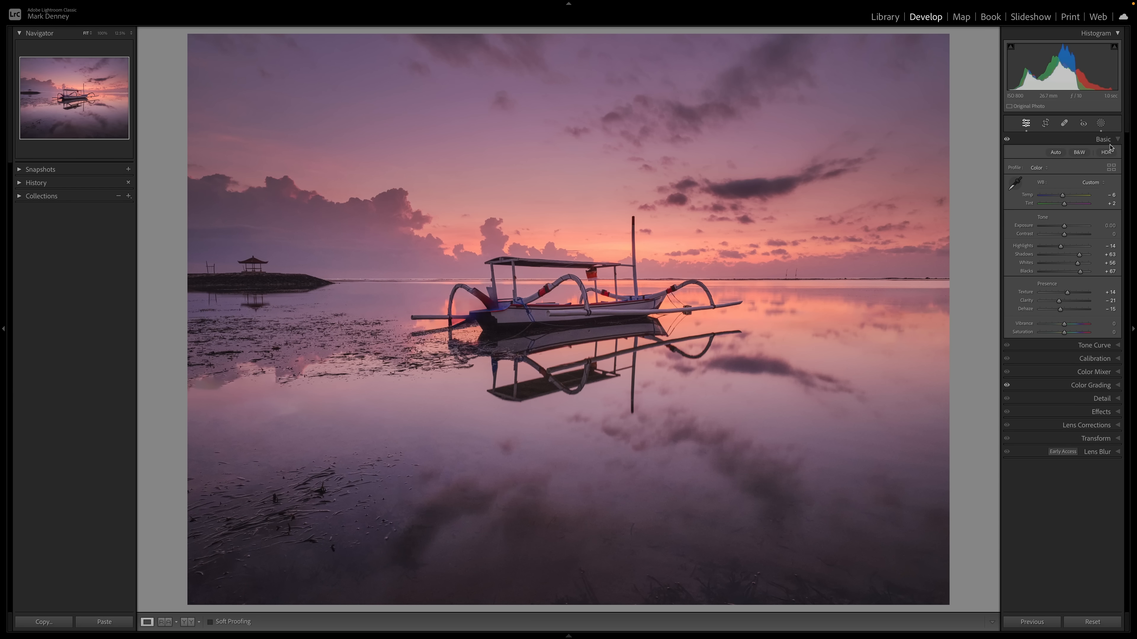
- Add a second linear gradient mask from the bottom of the water up to the horizon
{"action": "left_click", "coordinate": [1101, 125]}
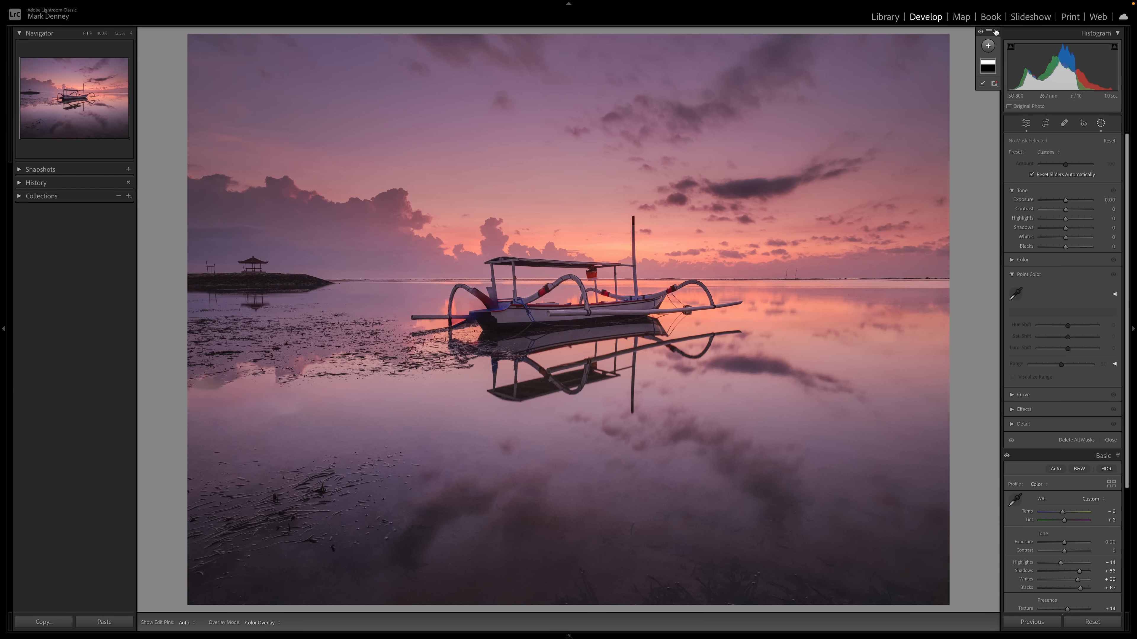
{"action": "left_click", "coordinate": [988, 46]}
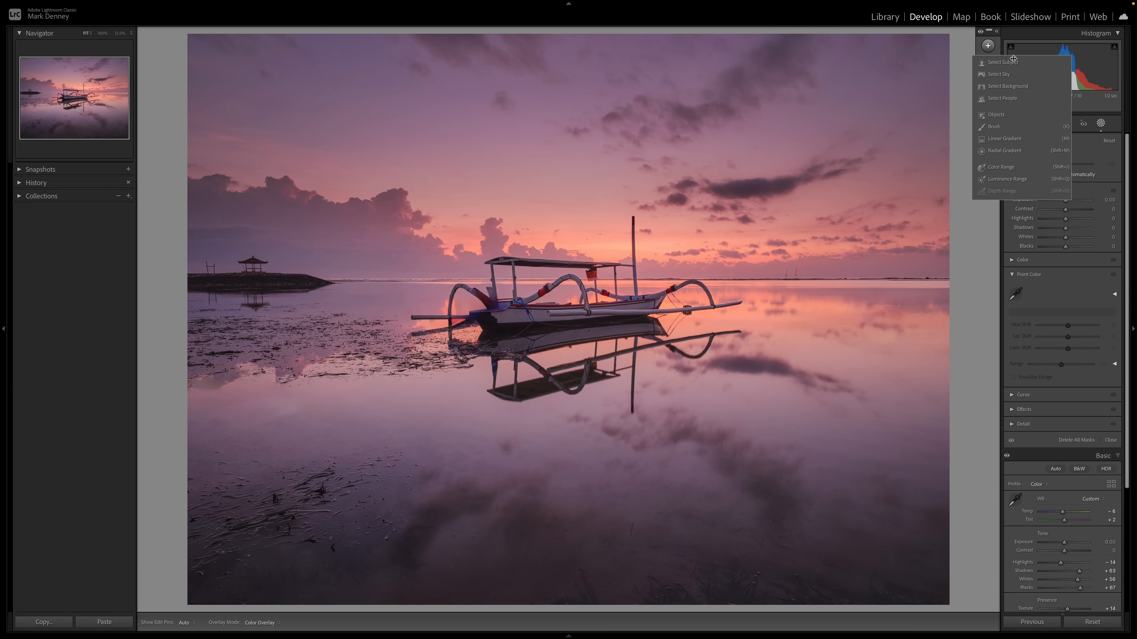
{"action": "left_click", "coordinate": [1005, 139]}
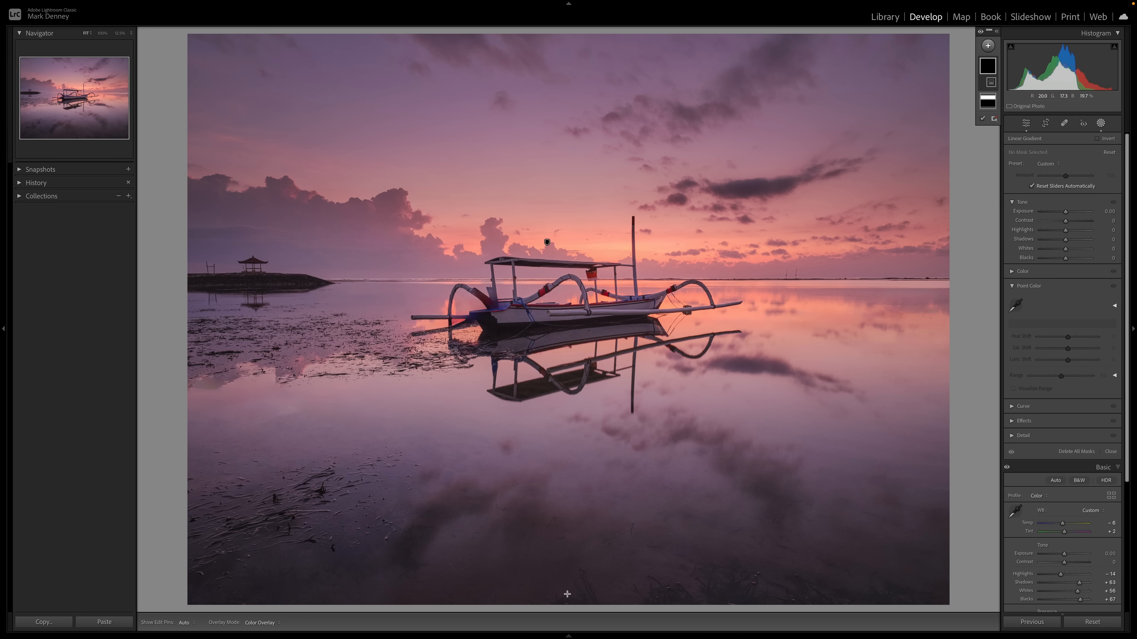
{"action": "left_click_drag", "start_coordinate": [548, 603], "coordinate": [586, 251]}
- Set the water gradient's Exposure to -0.79 and Blacks to +8
{"action": "left_click_drag", "start_coordinate": [1065, 212], "coordinate": [1062, 214]}
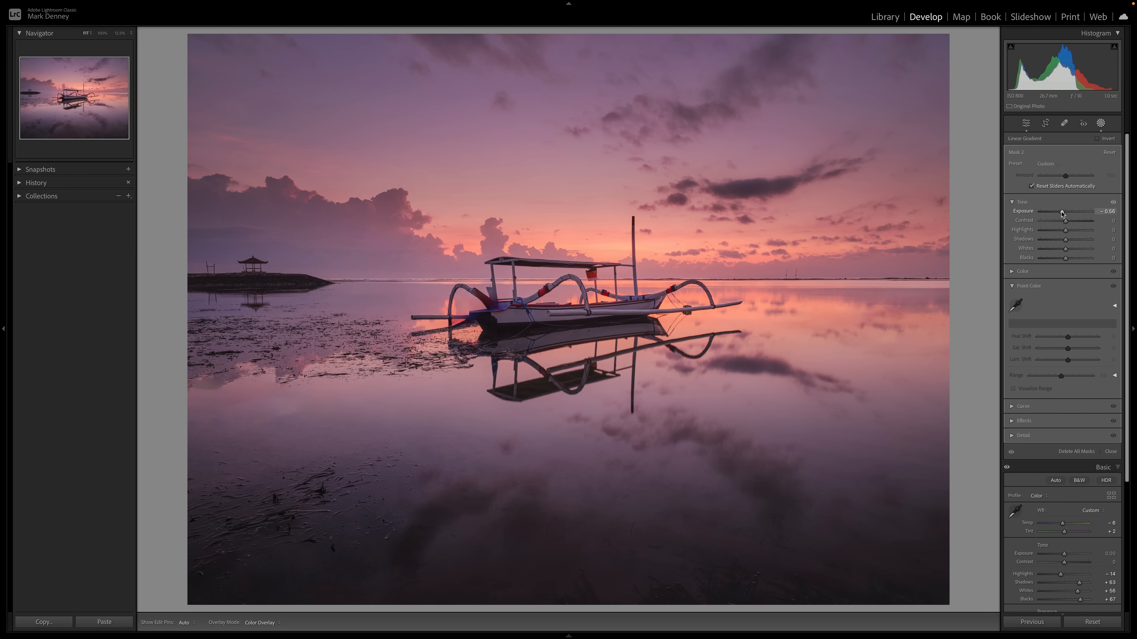
{"action": "left_click_drag", "start_coordinate": [1062, 214], "coordinate": [1061, 214]}
{"action": "left_click_drag", "start_coordinate": [1065, 258], "coordinate": [1066, 261]}
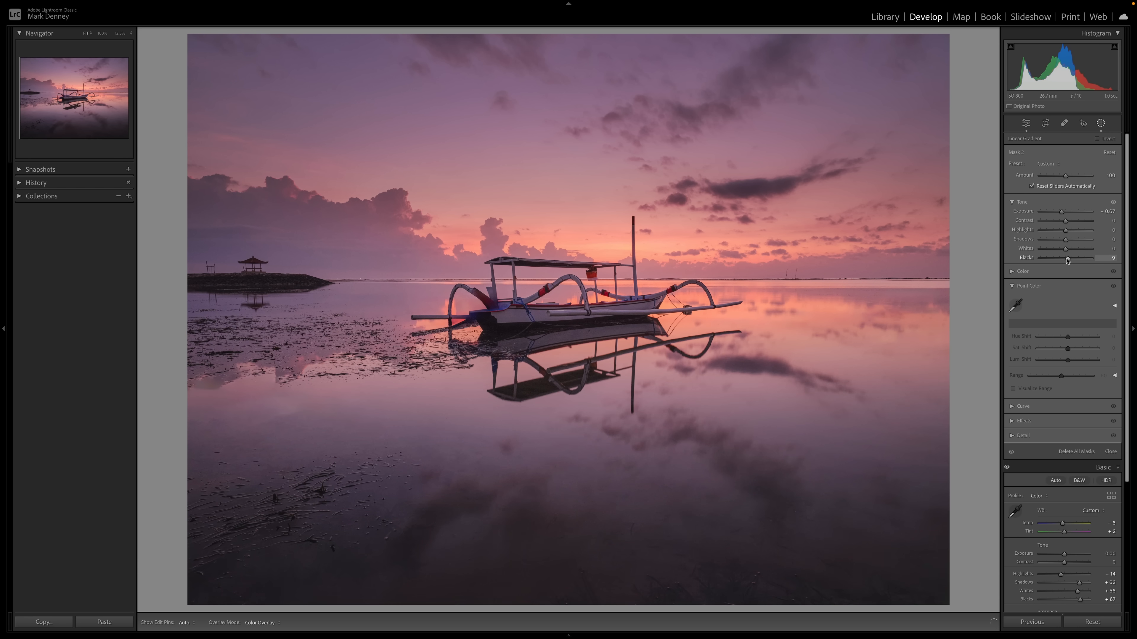
{"action": "left_click_drag", "start_coordinate": [1062, 213], "coordinate": [1060, 214]}
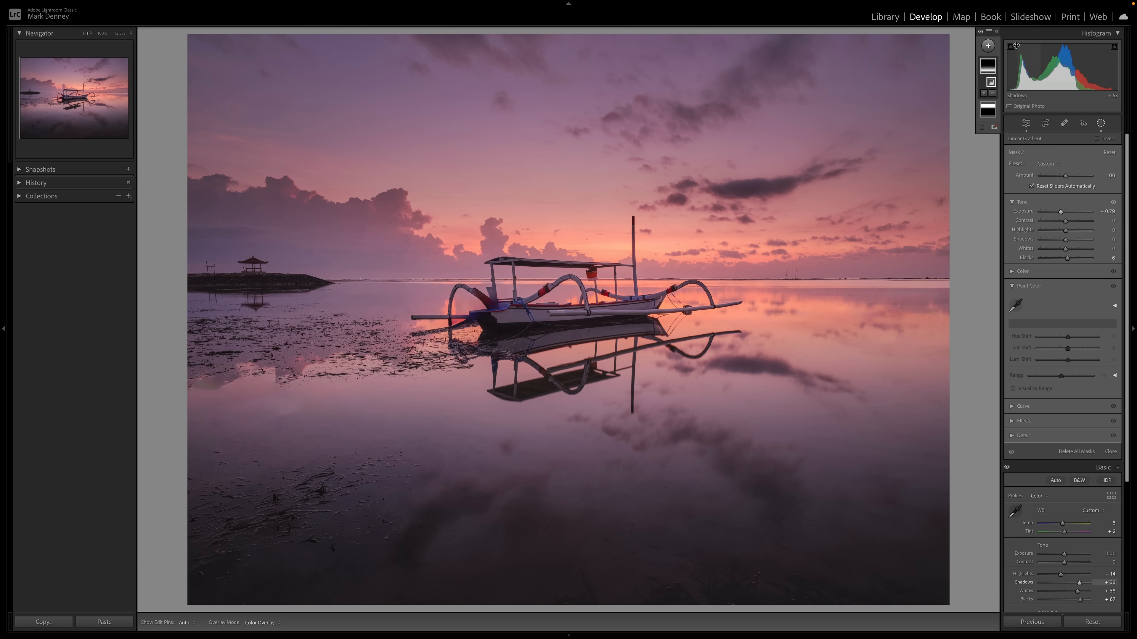
- Toggle the water gradient's effect on and off to compare
{"action": "left_click", "coordinate": [980, 33]}
{"action": "left_click", "coordinate": [981, 33]}
{"action": "left_click", "coordinate": [981, 33]}
{"action": "left_click", "coordinate": [981, 33]}
- Create an Objects mask by boxing the boat and its reflection
{"action": "left_click", "coordinate": [988, 46]}
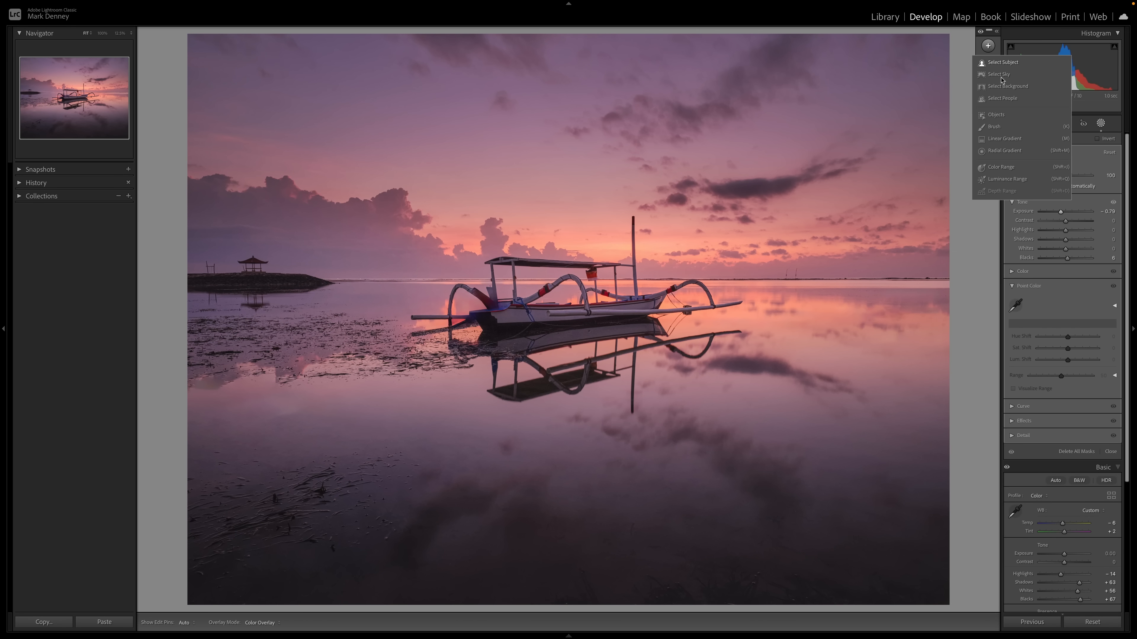
{"action": "left_click", "coordinate": [996, 115]}
{"action": "left_click_drag", "start_coordinate": [399, 202], "coordinate": [759, 428]}
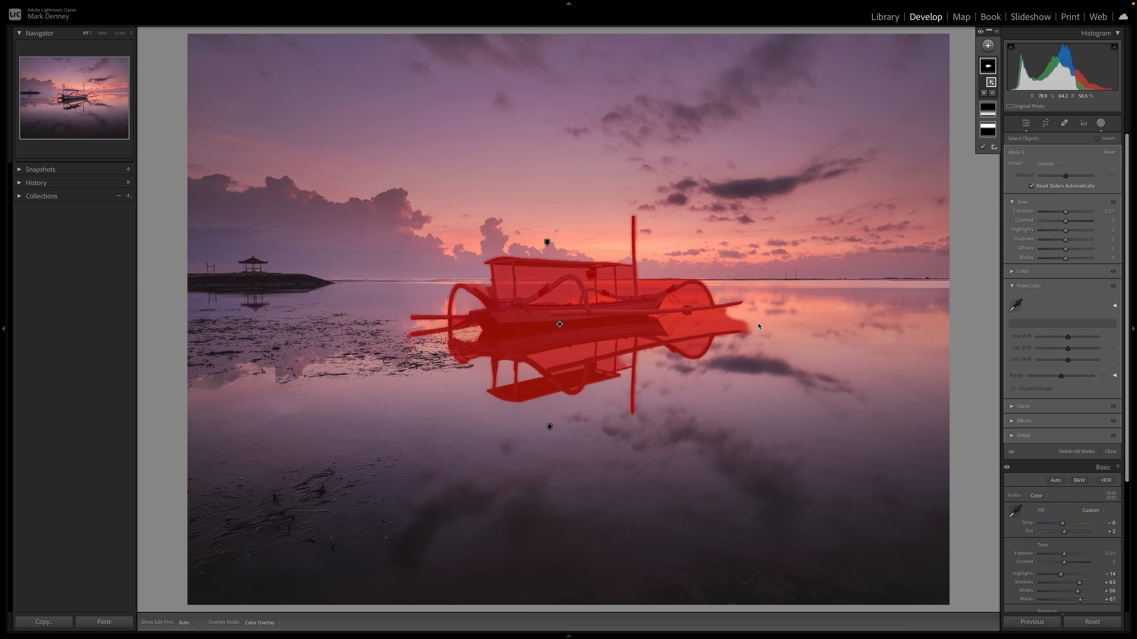
- Subtract a Color Range from the boat mask by sampling the orange water beside the boat
{"action": "left_click", "coordinate": [997, 33]}
{"action": "left_click", "coordinate": [977, 95]}
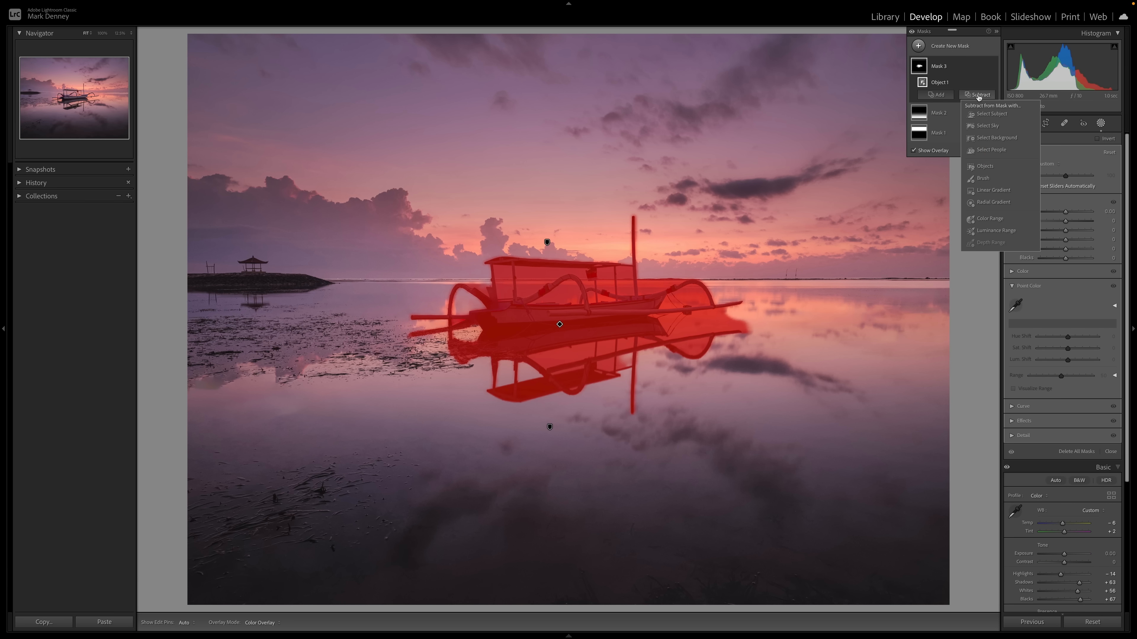
{"action": "left_click", "coordinate": [989, 218]}
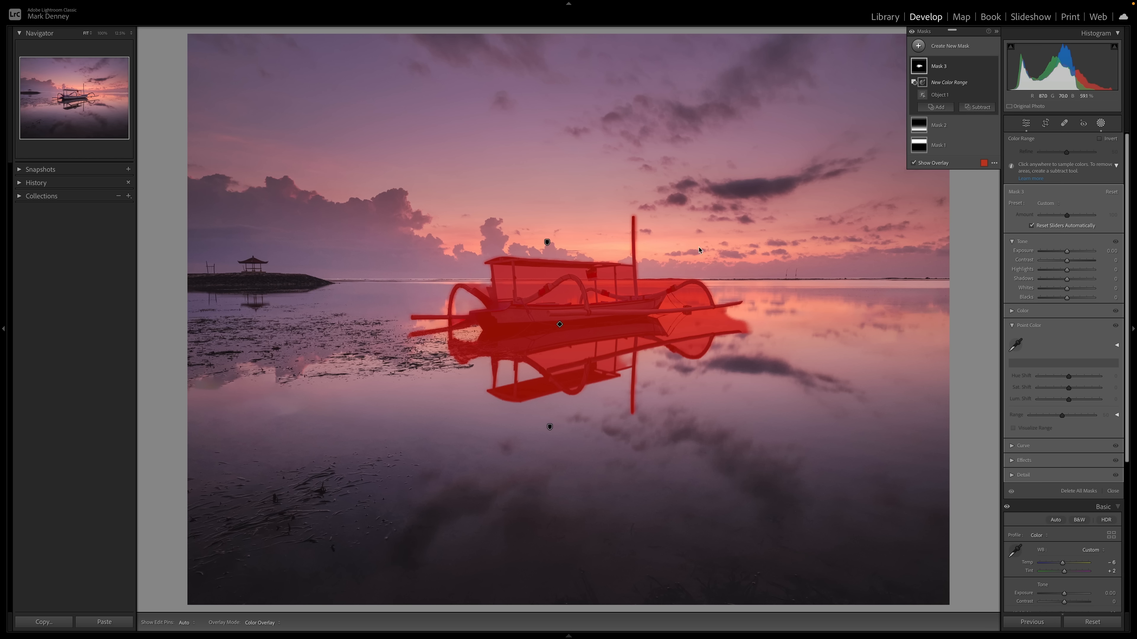
{"action": "left_click", "coordinate": [696, 328]}
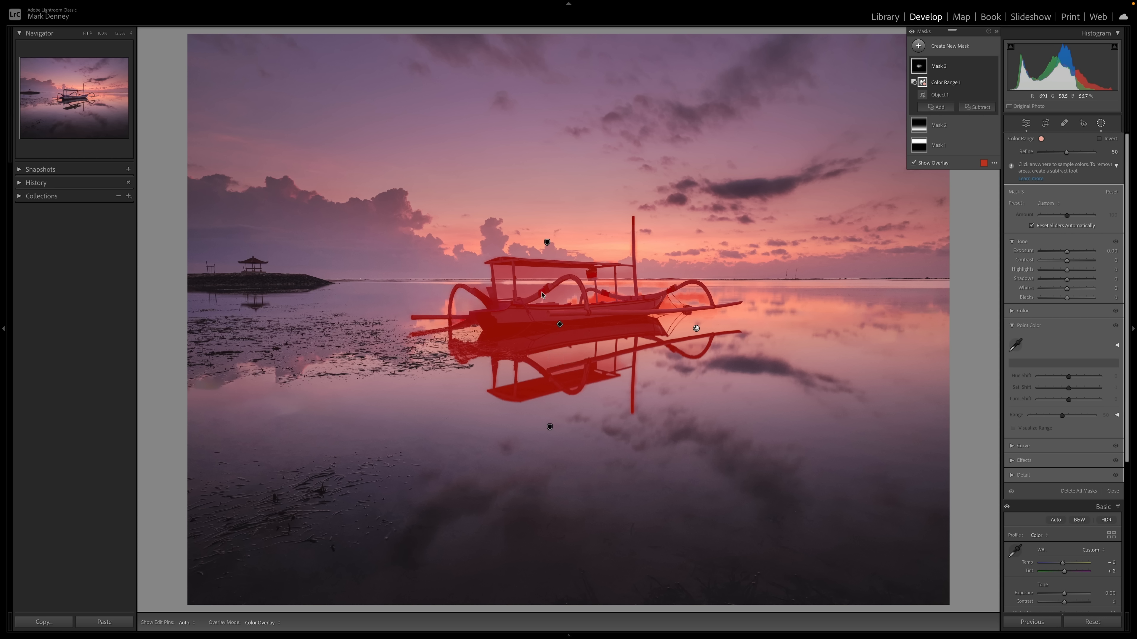
- Sample two more spots around the boat to refine the boat mask's subtracted color range
{"action": "left_click", "coordinate": [529, 290]}
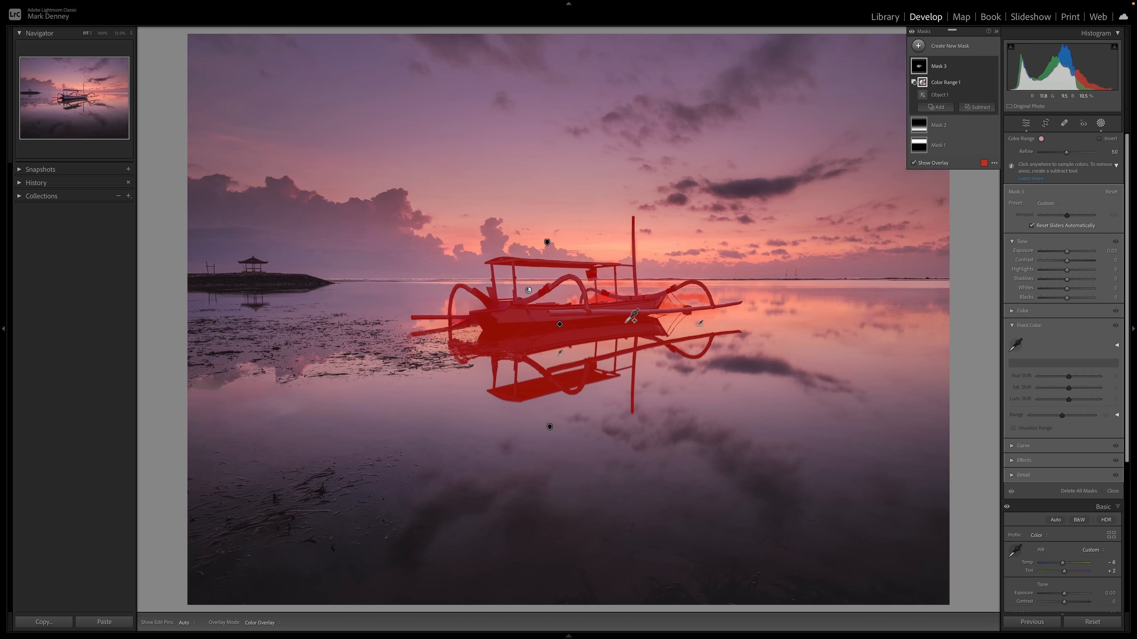
{"action": "left_click", "coordinate": [669, 303], "text": "shift"}
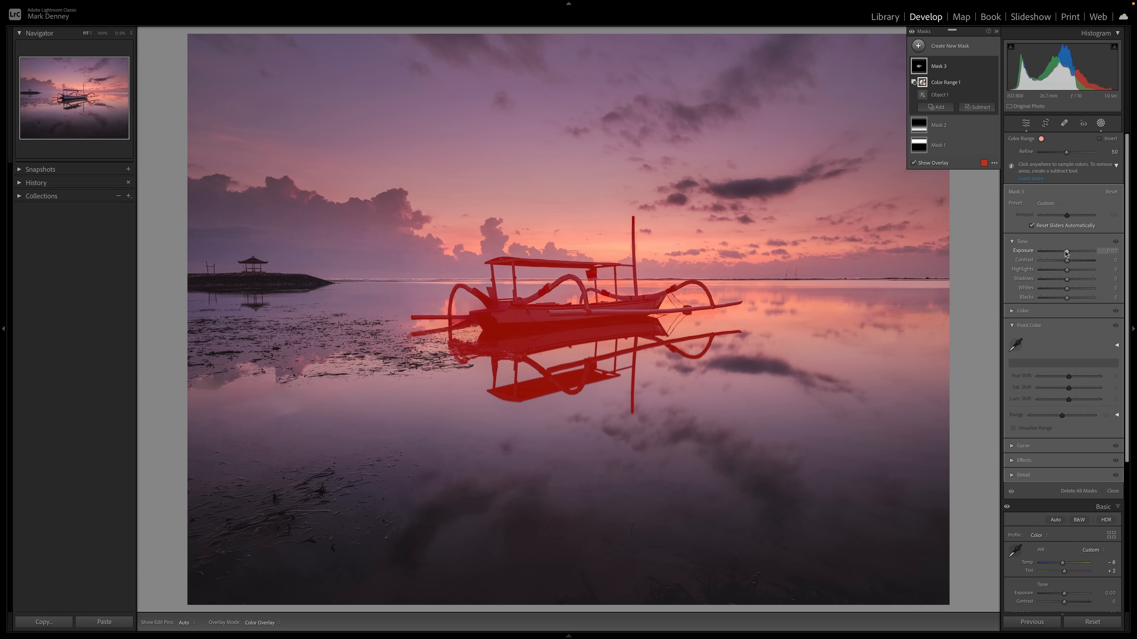
- Brighten the boat mask by raising its Contrast to 10 along with Shadows, Whites and Highlights
{"action": "left_click_drag", "start_coordinate": [1067, 278], "coordinate": [1068, 280]}
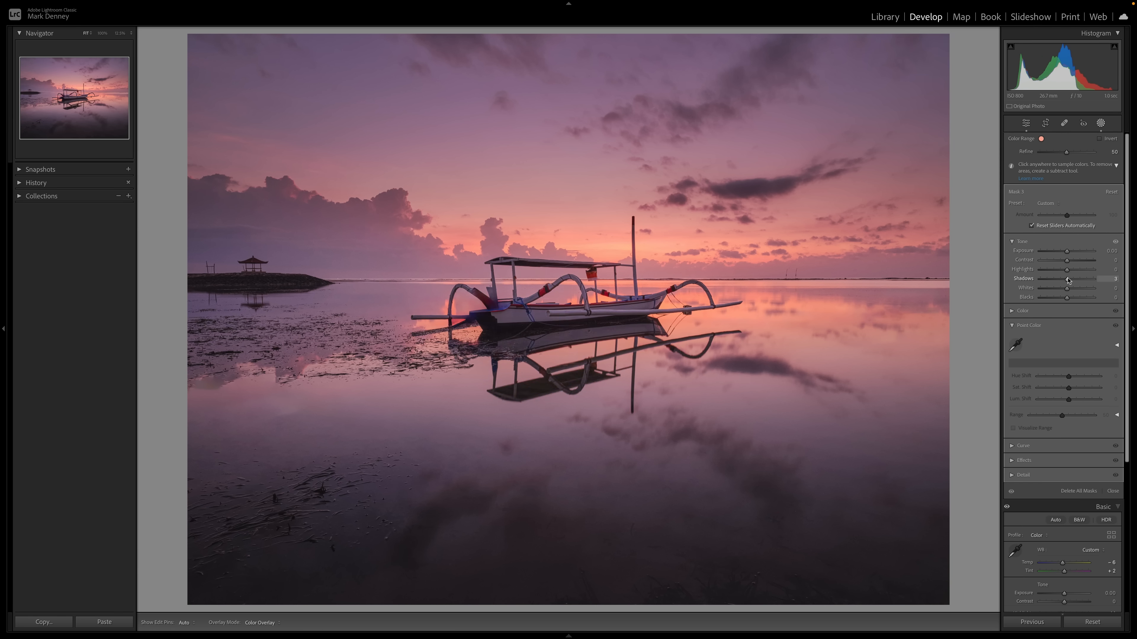
{"action": "left_click_drag", "start_coordinate": [1067, 288], "coordinate": [1087, 294]}
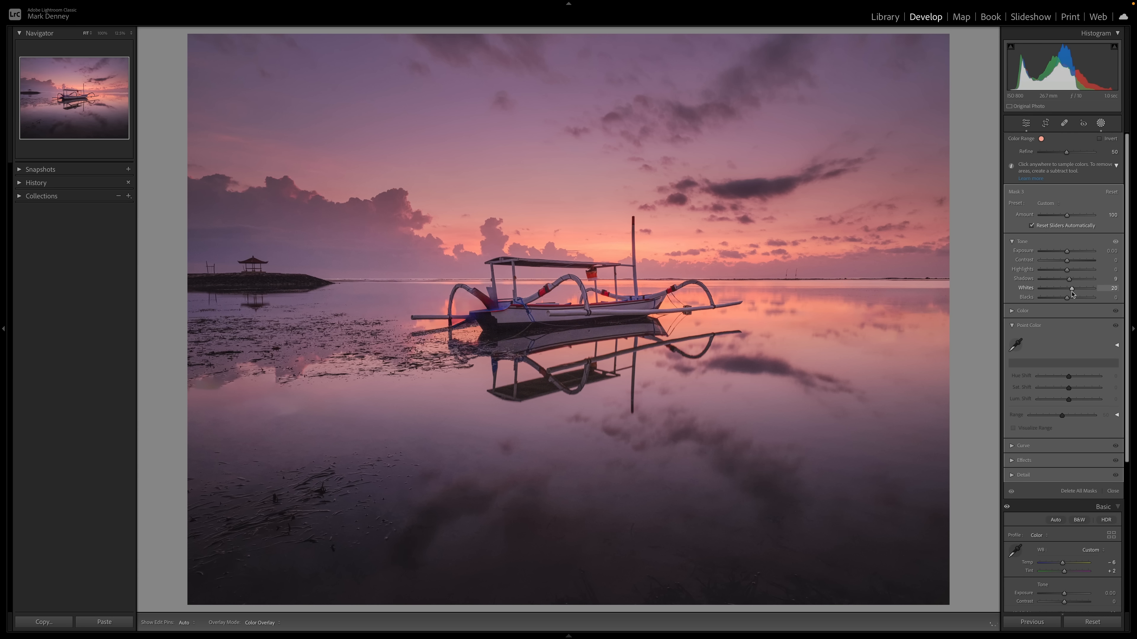
{"action": "left_click_drag", "start_coordinate": [1072, 293], "coordinate": [1068, 274]}
{"action": "left_click_drag", "start_coordinate": [1071, 274], "coordinate": [1072, 274]}
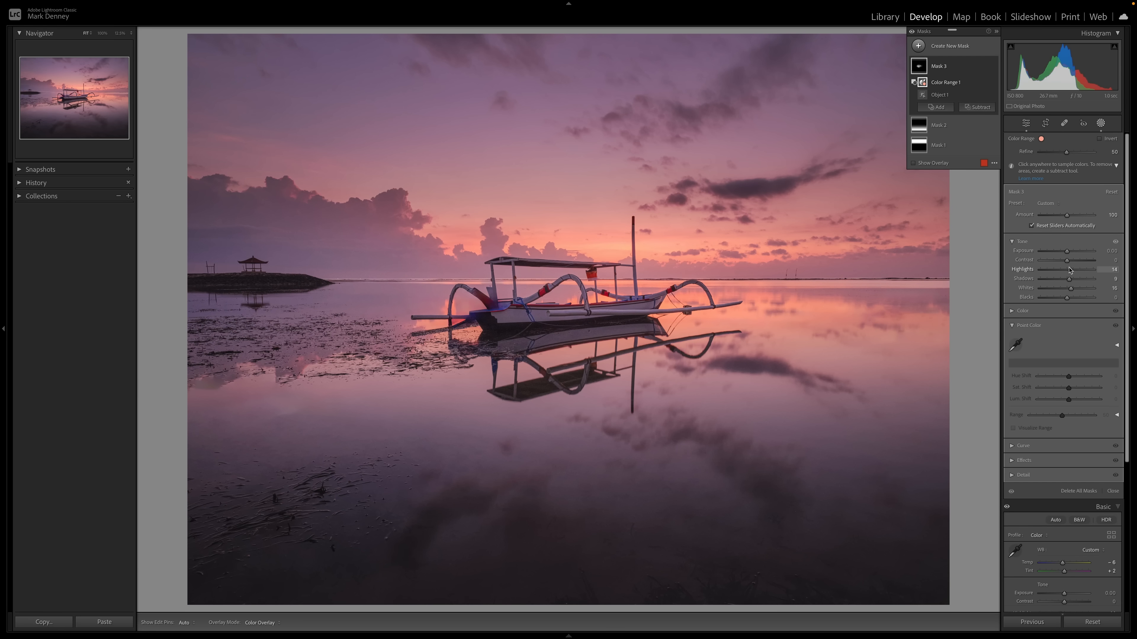
{"action": "left_click_drag", "start_coordinate": [1067, 260], "coordinate": [1070, 281]}
- Toggle the boat mask's effect on and off to compare
{"action": "left_click", "coordinate": [993, 67]}
{"action": "left_click", "coordinate": [992, 67]}
{"action": "left_click", "coordinate": [993, 67]}
{"action": "left_click", "coordinate": [993, 67]}
- Set the boat mask's Whites to 23 and Highlights to 25, compare before and after, then exit masking
{"action": "left_click_drag", "start_coordinate": [1070, 289], "coordinate": [1071, 291]}
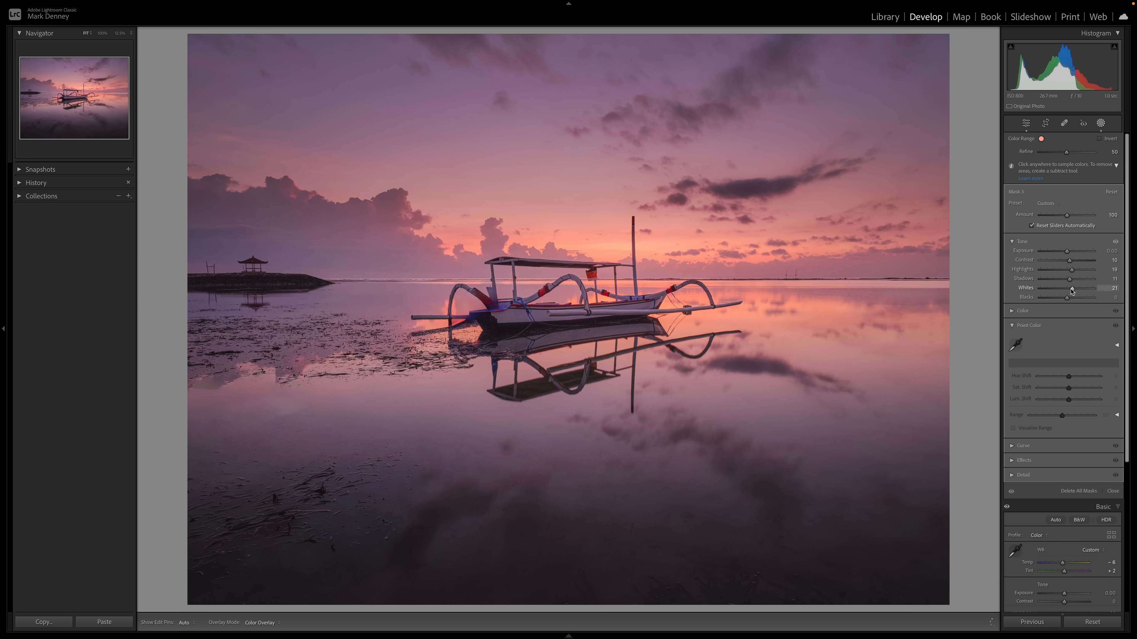
{"action": "left_click_drag", "start_coordinate": [1072, 272], "coordinate": [1073, 272]}
{"action": "key", "text": "backslash"}
{"action": "key", "text": "backslash"}
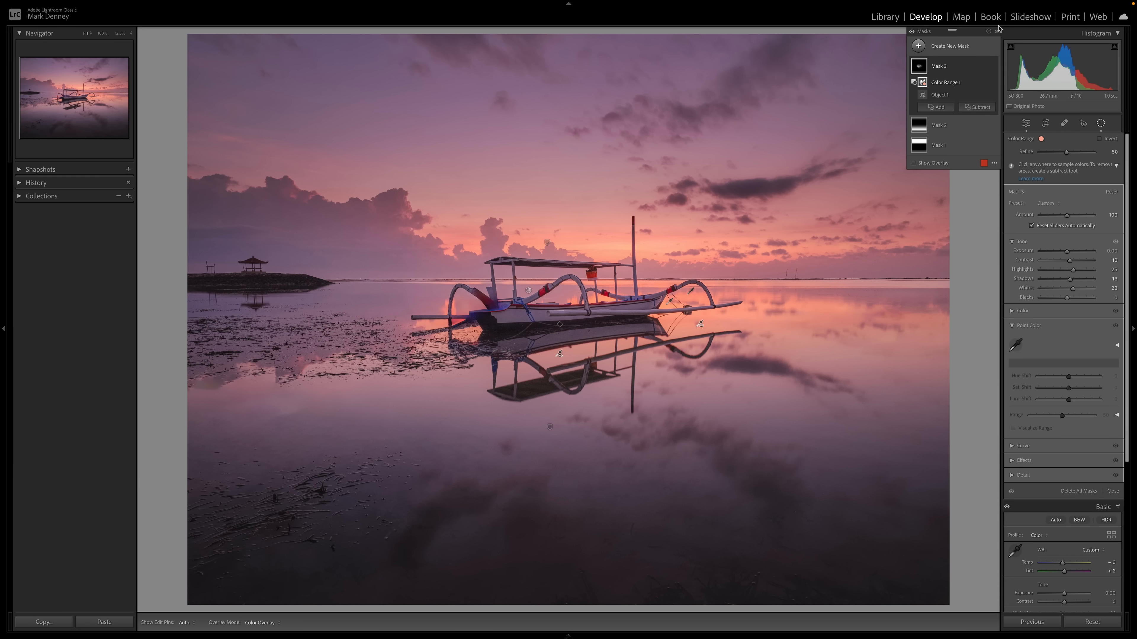
{"action": "left_click", "coordinate": [996, 32]}
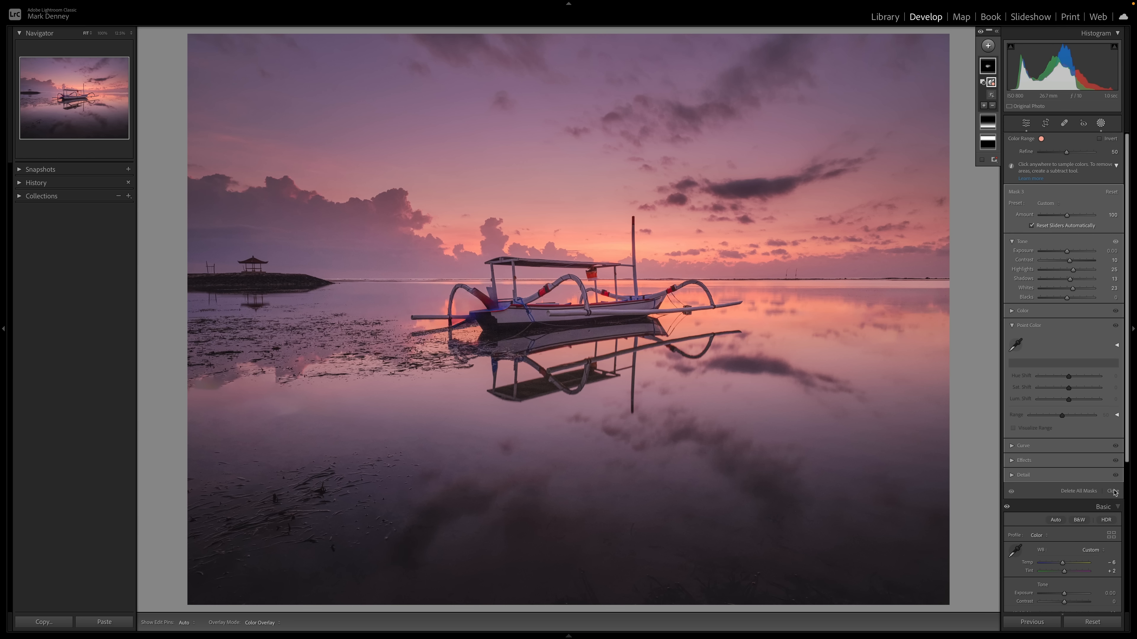
{"action": "key", "text": "shift+w"}
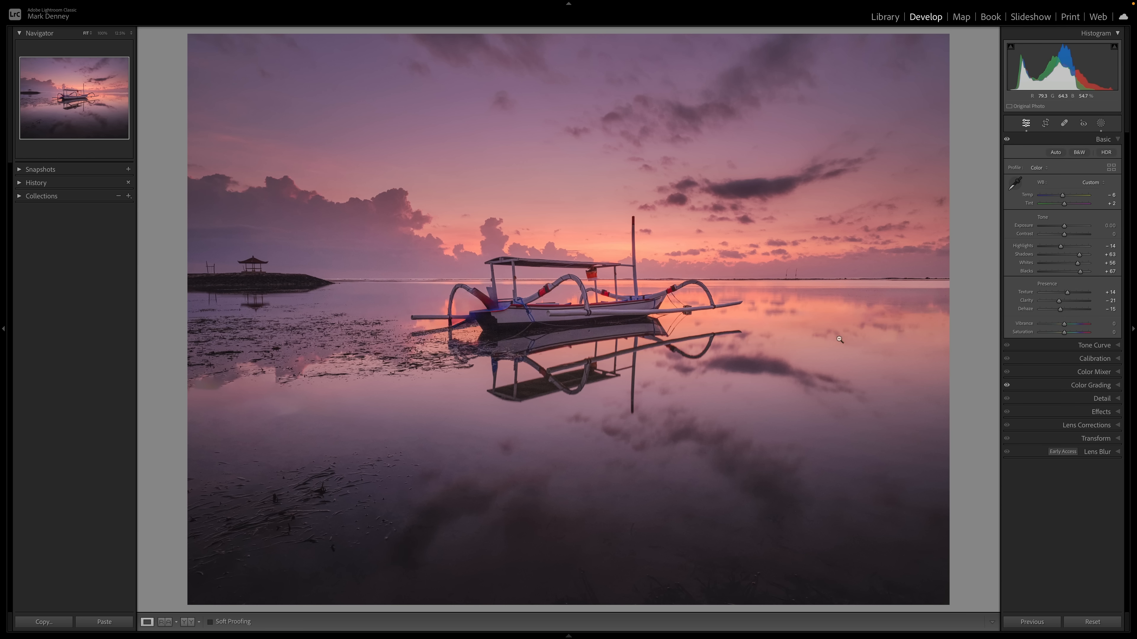
- Lift the tone curve's black point to output 15 and add curve points at 68/53 and 116/123
{"action": "left_click", "coordinate": [1102, 347]}
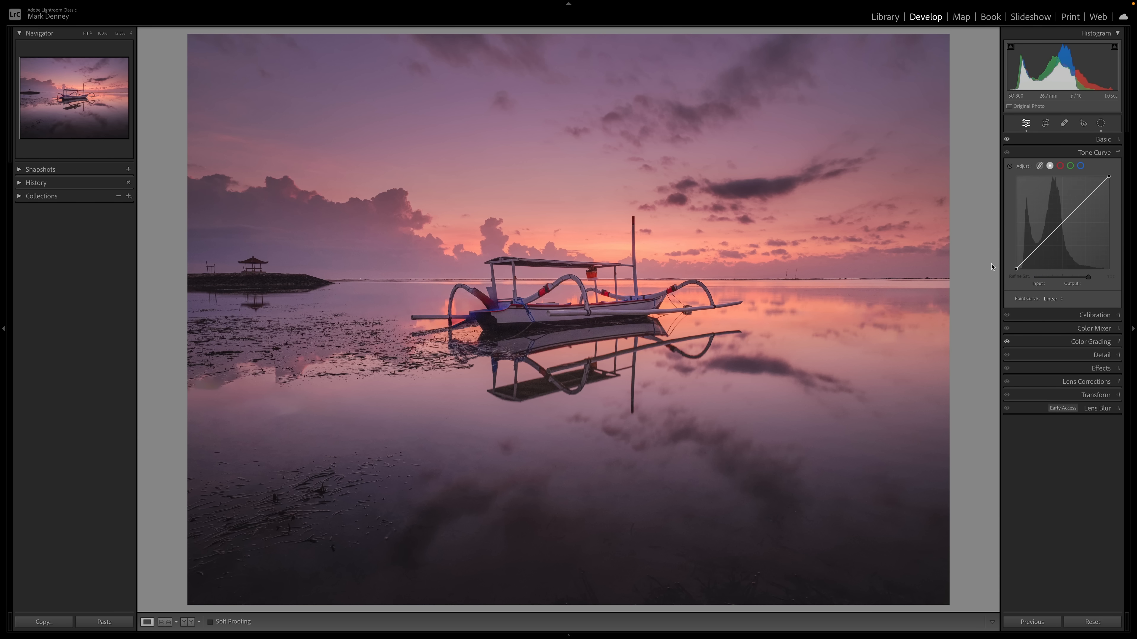
{"action": "left_click_drag", "start_coordinate": [1016, 270], "coordinate": [1009, 267]}
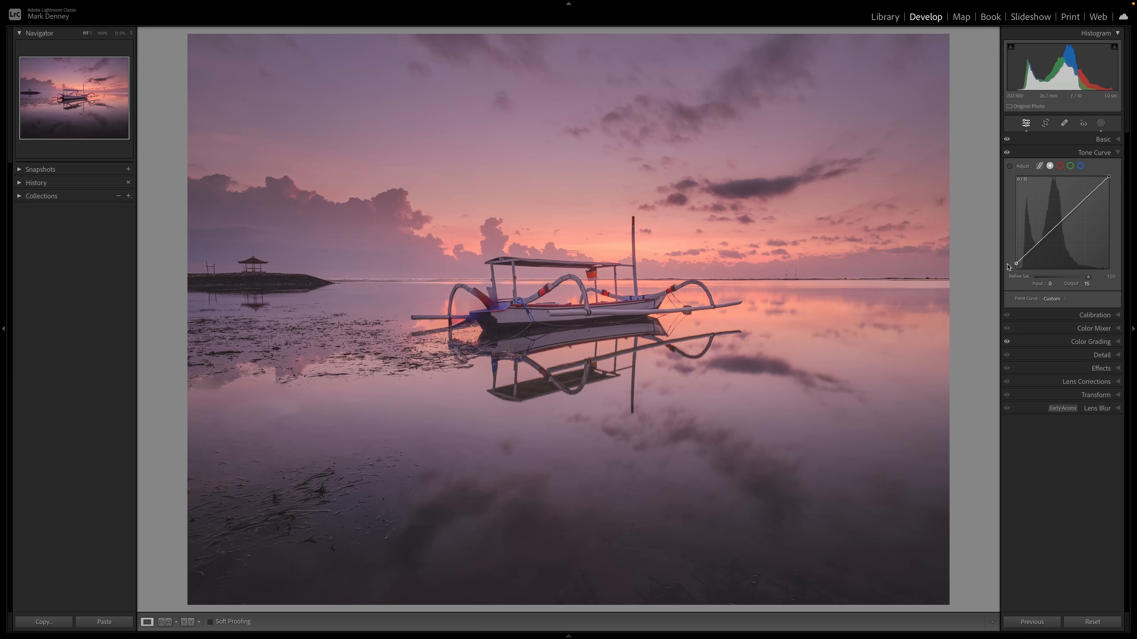
{"action": "left_click", "coordinate": [1033, 250]}
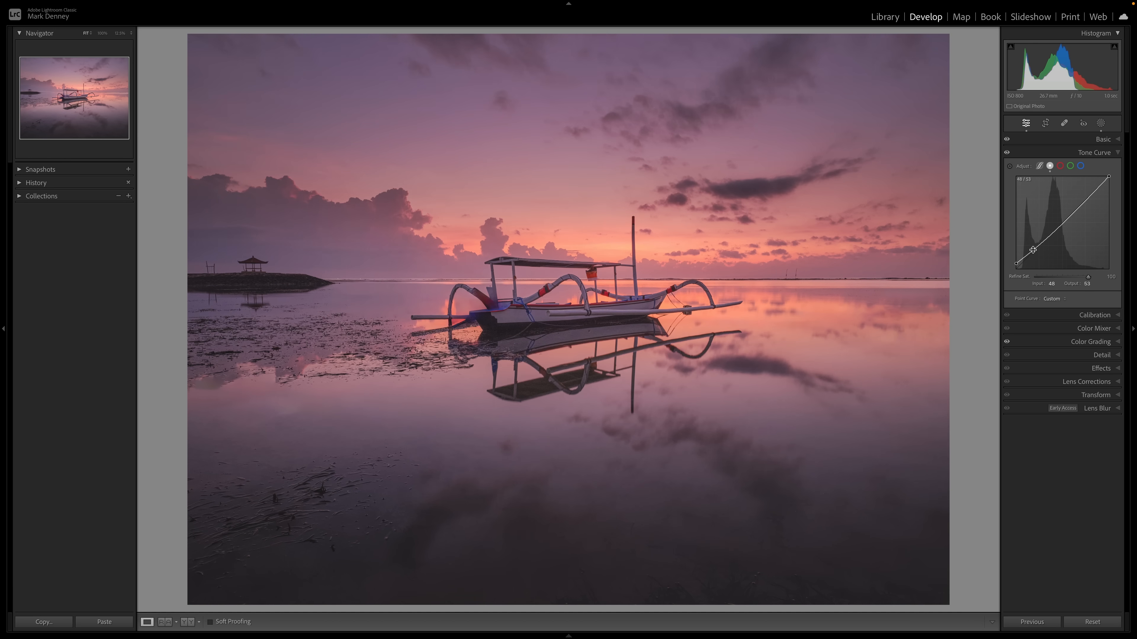
{"action": "left_click_drag", "start_coordinate": [1059, 226], "coordinate": [1059, 225]}
- Toggle the Tone Curve adjustment on and off to compare
{"action": "left_click", "coordinate": [1007, 153]}
{"action": "left_click", "coordinate": [1007, 153]}
{"action": "left_click", "coordinate": [1007, 153]}
{"action": "left_click", "coordinate": [1006, 152]}
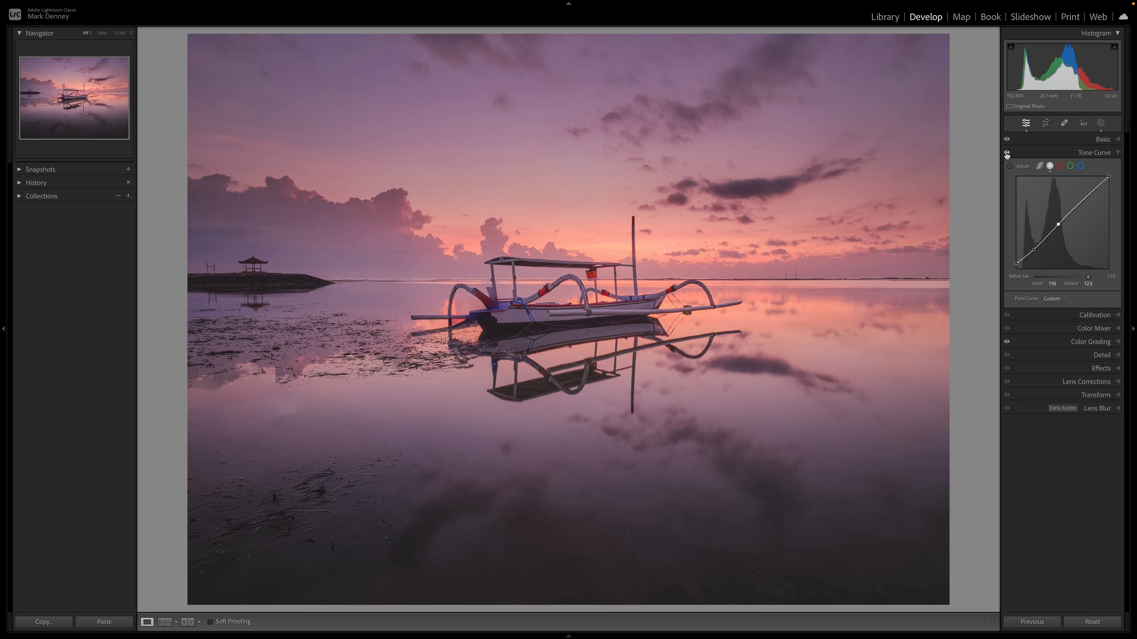
- Add a slight negative post-crop vignette in Effects
{"action": "left_click", "coordinate": [1109, 153]}
{"action": "left_click", "coordinate": [1101, 219]}
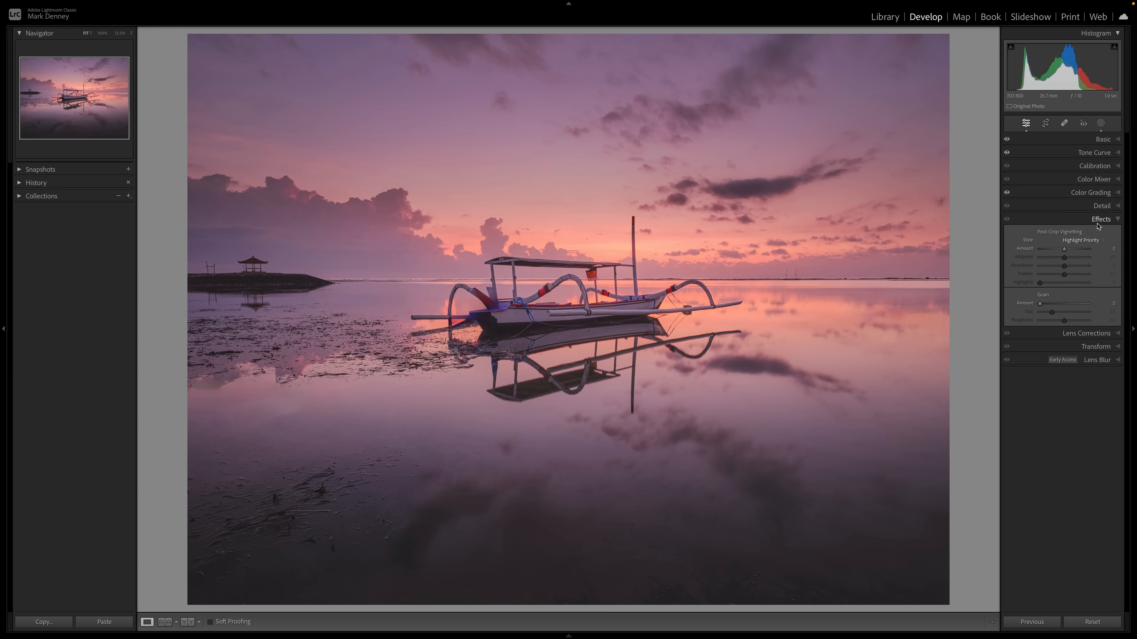
{"action": "left_click_drag", "start_coordinate": [1065, 251], "coordinate": [1061, 252]}
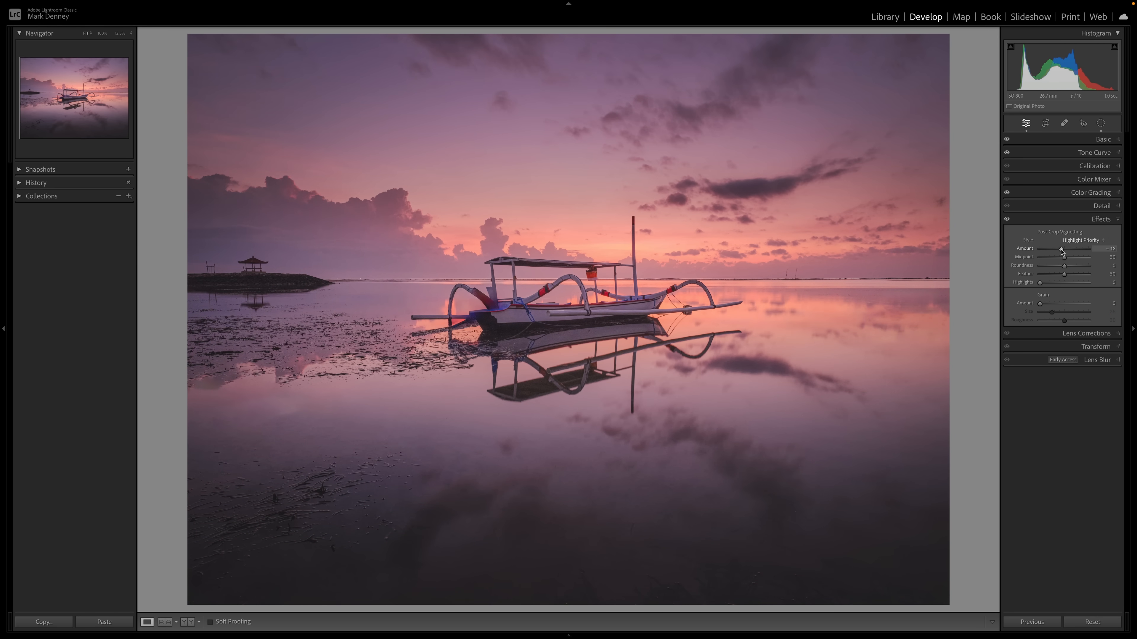
{"action": "left_click", "coordinate": [1118, 220]}
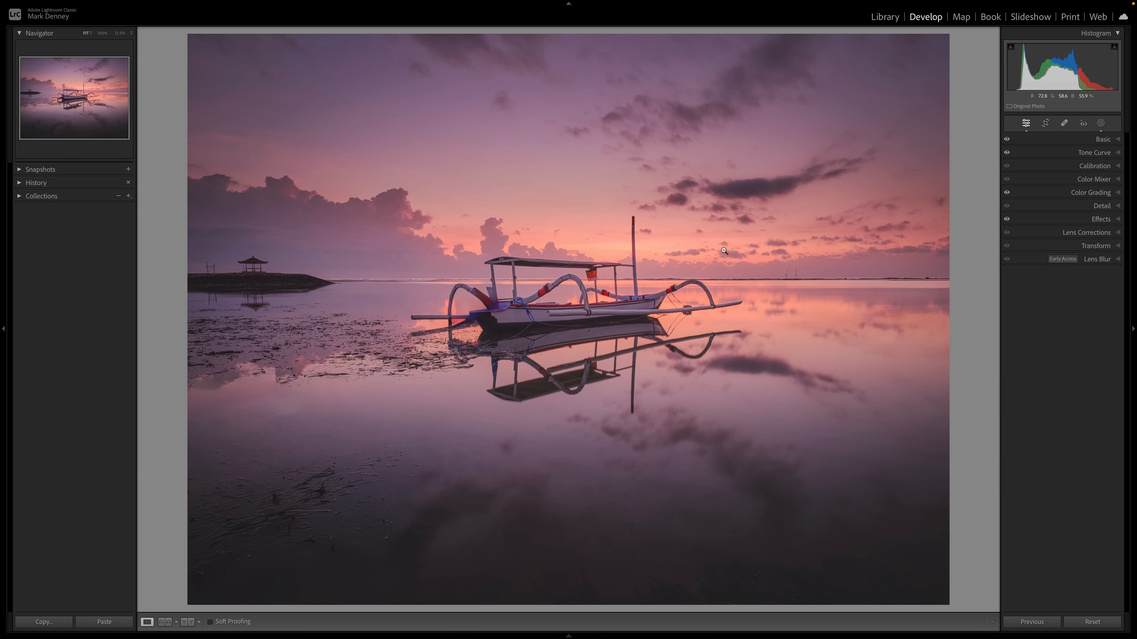
- Compare the before and after views of the photo
{"action": "key", "text": "backslash"}
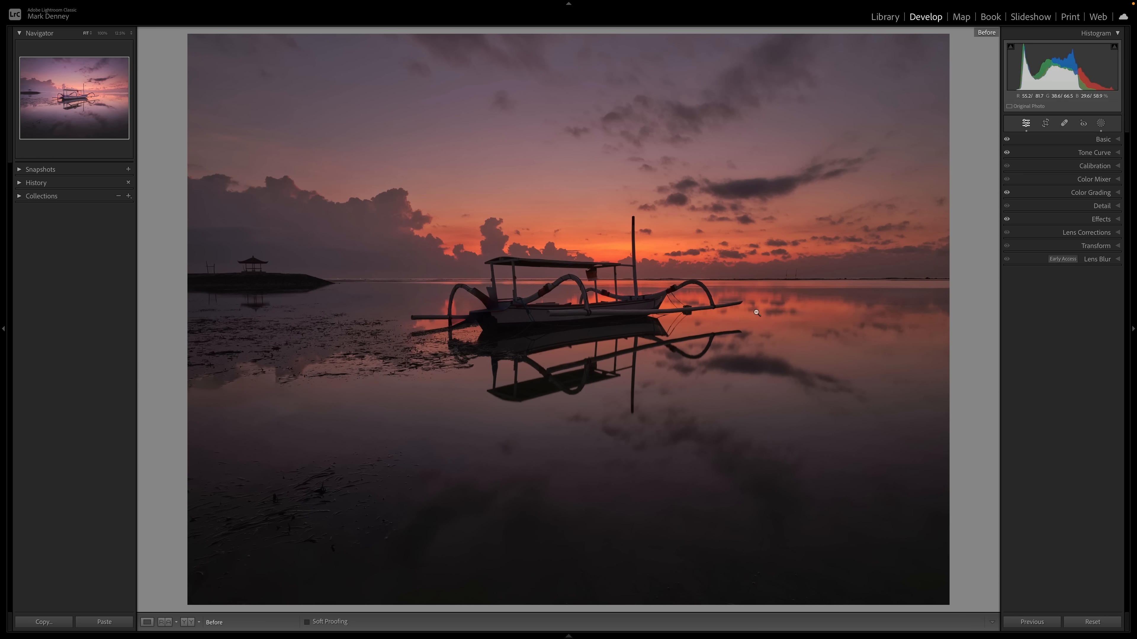
{"action": "key", "text": "backslash"}
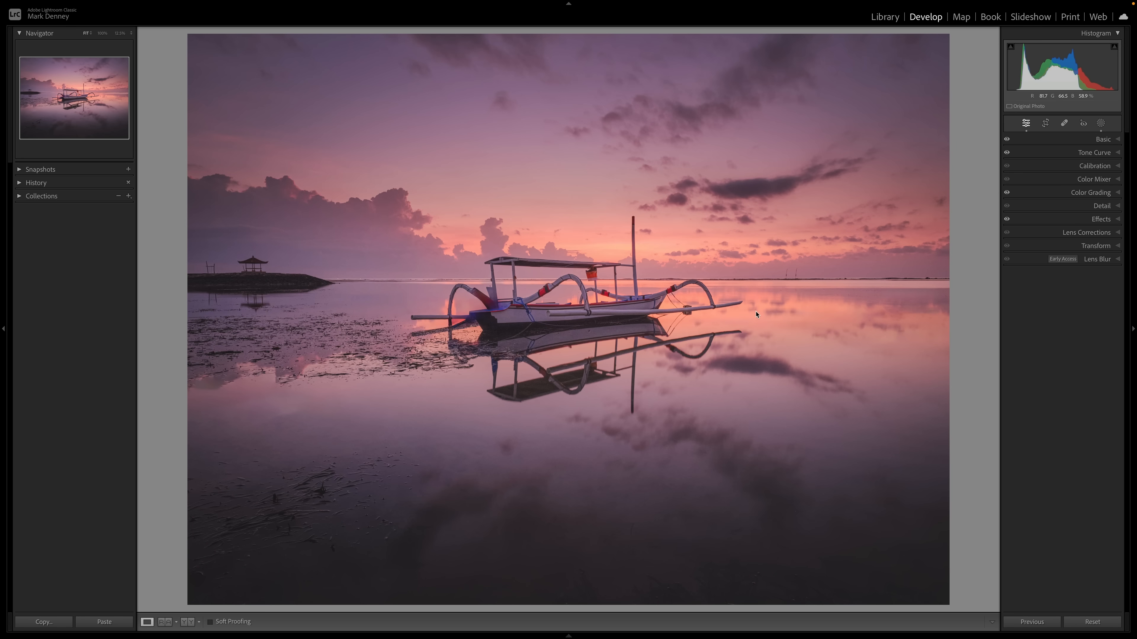
{"action": "key", "text": "backslash"}
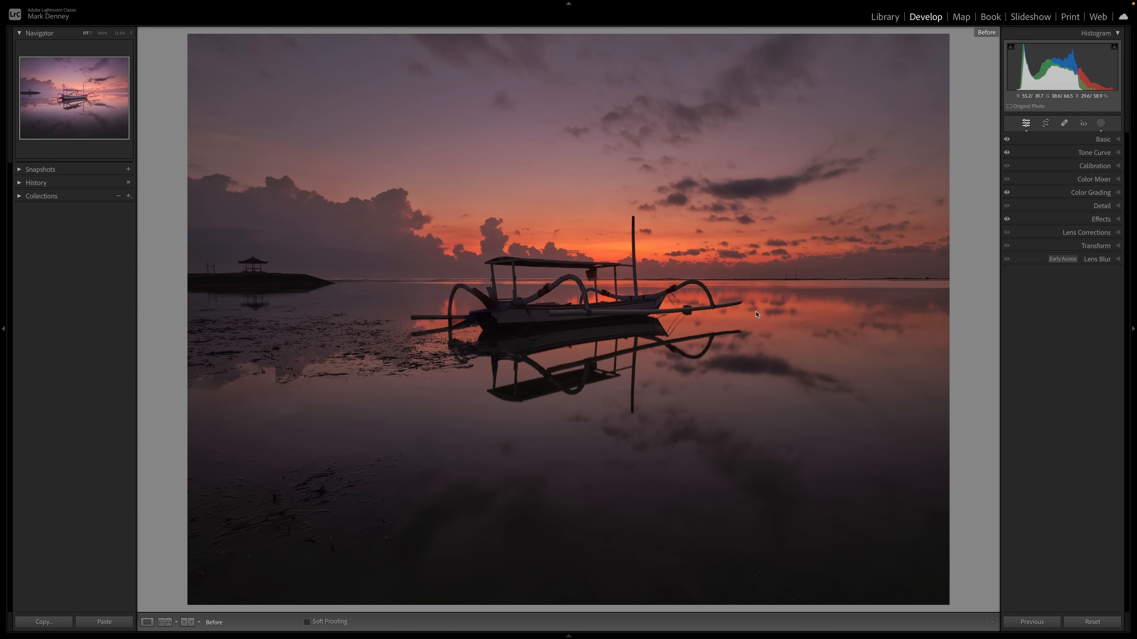
{"action": "key", "text": "backslash"}
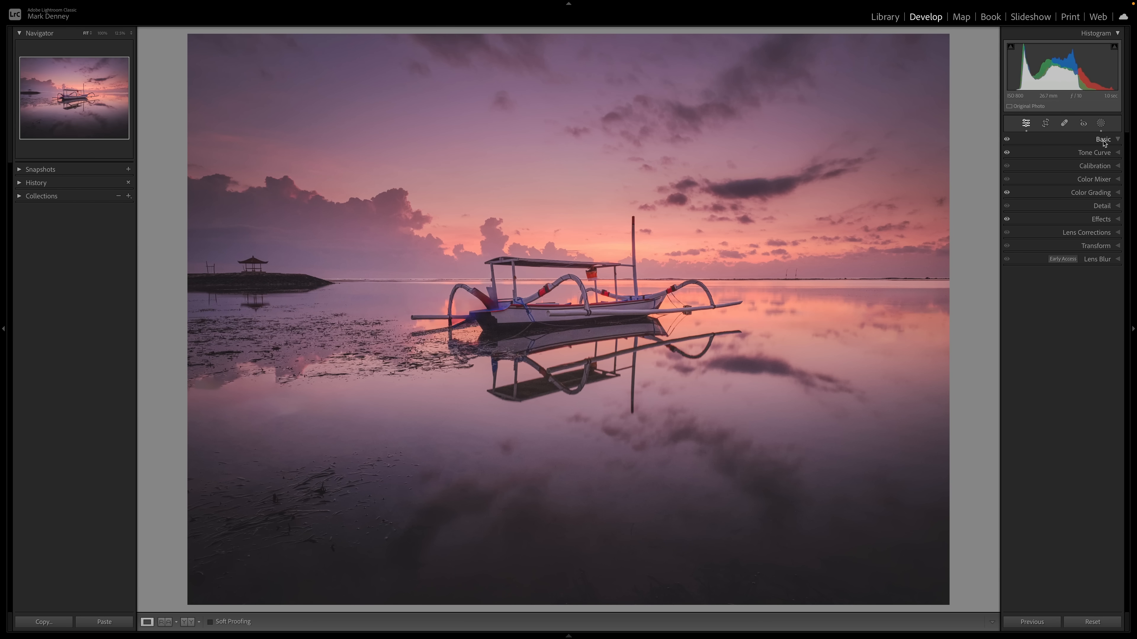
- Set the global Contrast to +16 and Saturation to -14
{"action": "left_click", "coordinate": [1101, 139]}
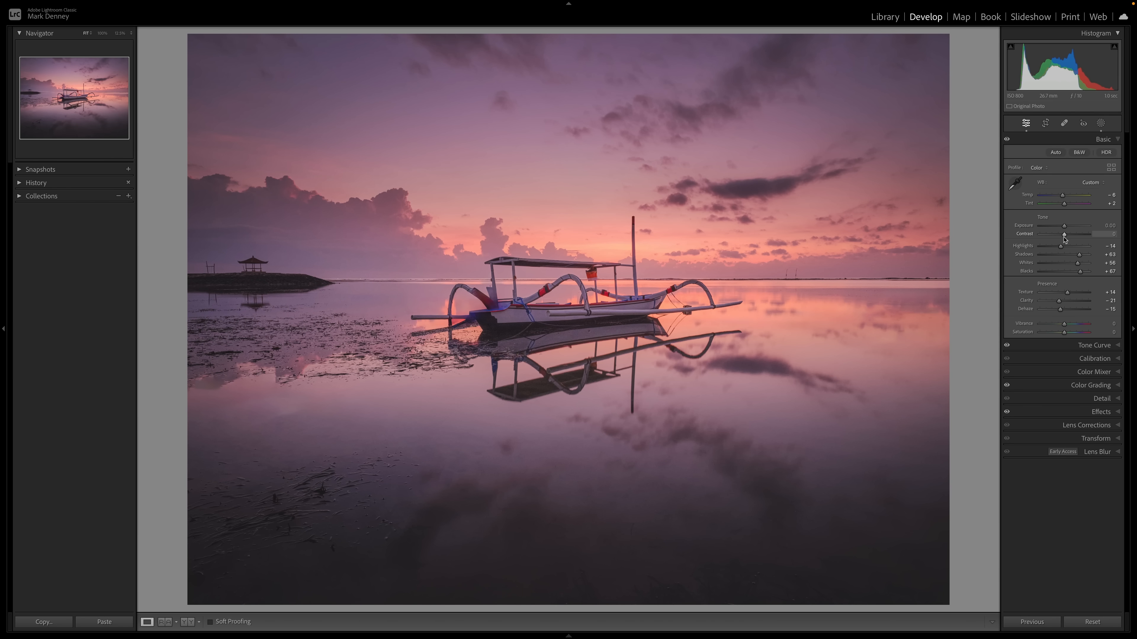
{"action": "left_click_drag", "start_coordinate": [1065, 237], "coordinate": [1066, 236]}
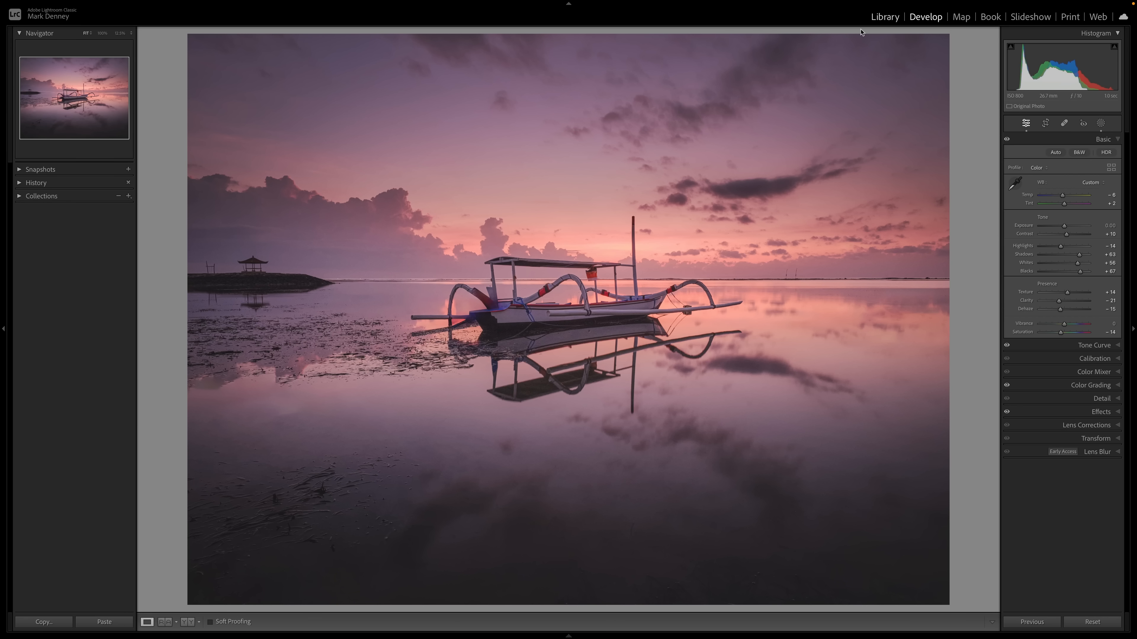
- Open the photos in Library and view the edited and original versions side by side in Compare view
{"action": "left_click", "coordinate": [884, 17]}
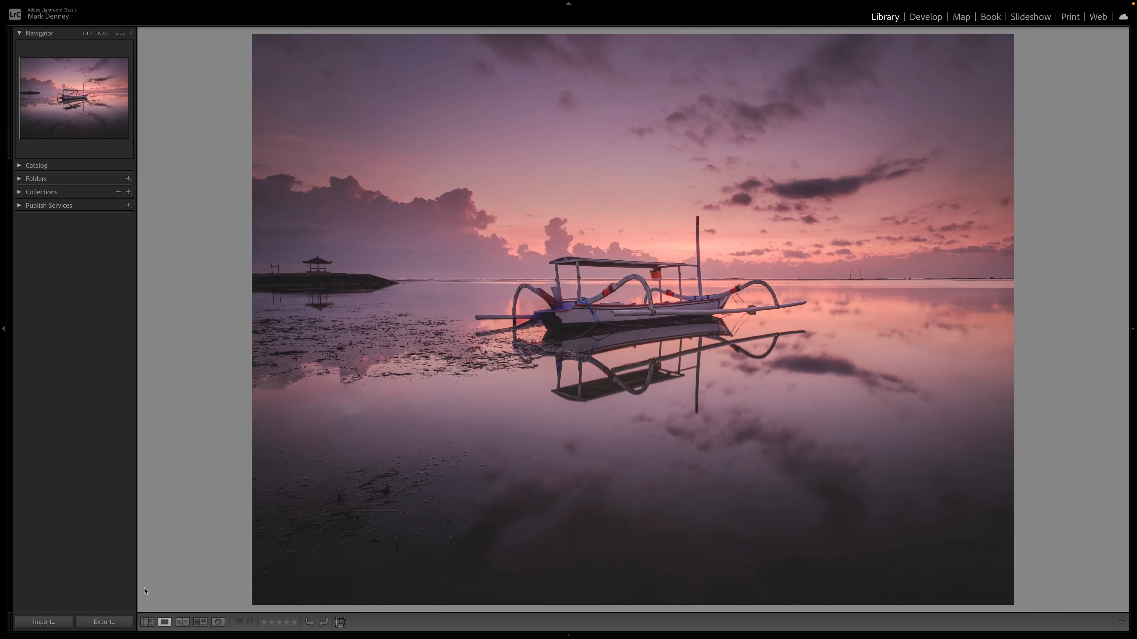
{"action": "left_click", "coordinate": [147, 622]}
{"action": "left_click", "coordinate": [283, 79], "text": "ctrl"}
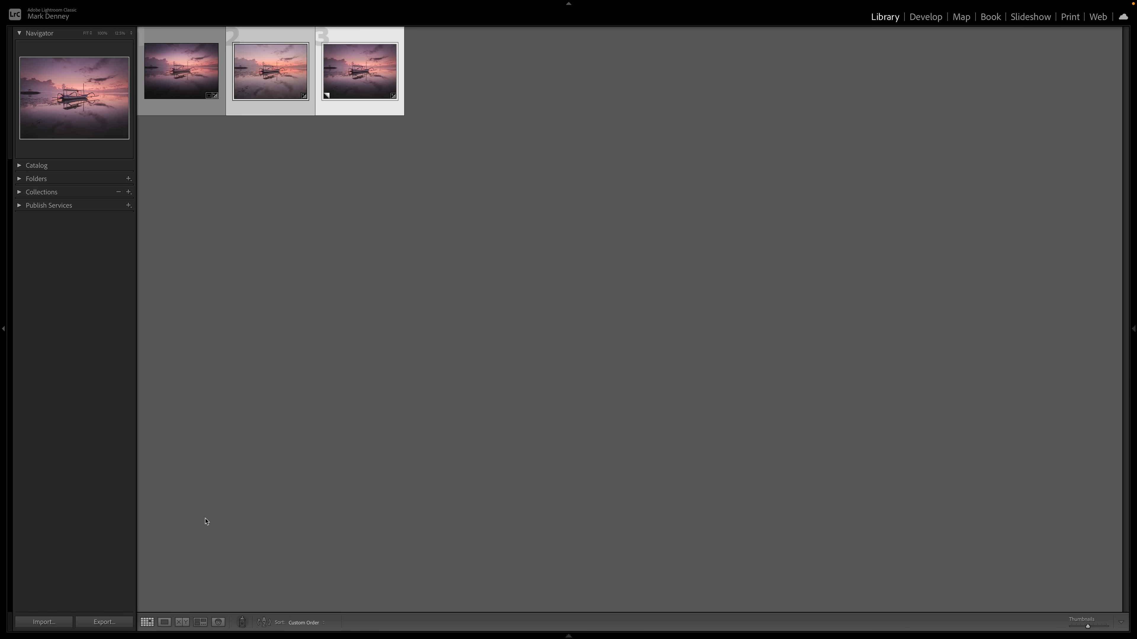
{"action": "left_click", "coordinate": [182, 622]}
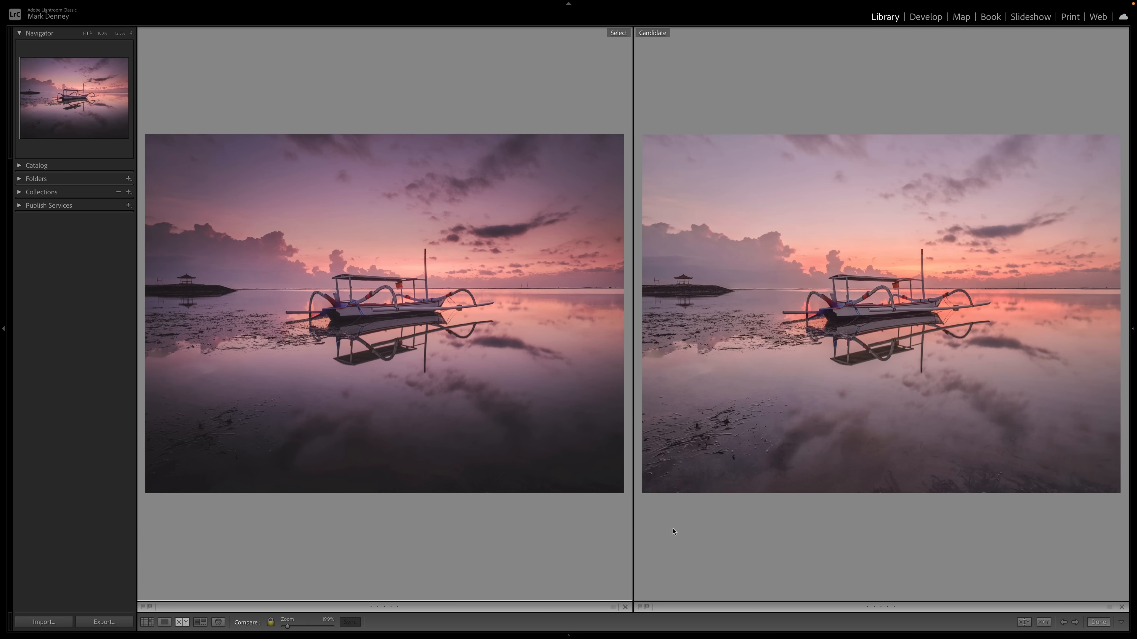